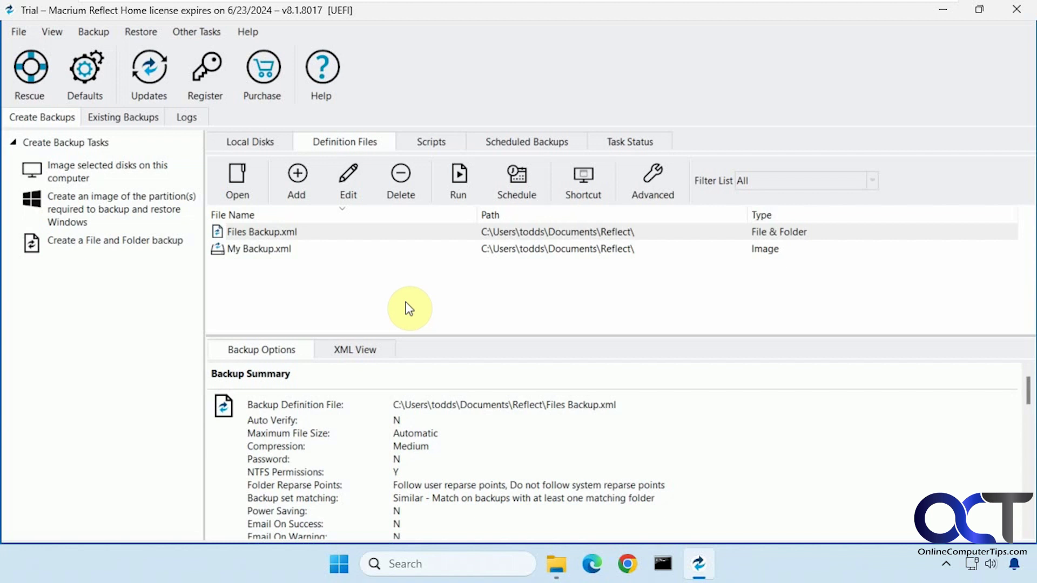
Look over the Files Backup.xml and My Backup.xml definitions, ending on My Backup's imaging summary
{"action": "left_click", "coordinate": [248, 233]}
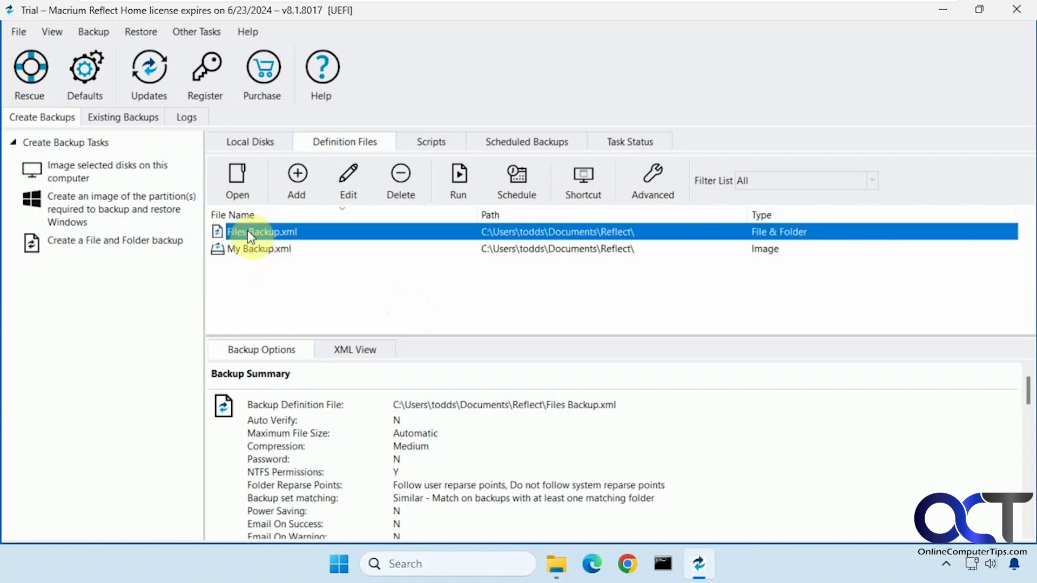
{"action": "left_click", "coordinate": [272, 252]}
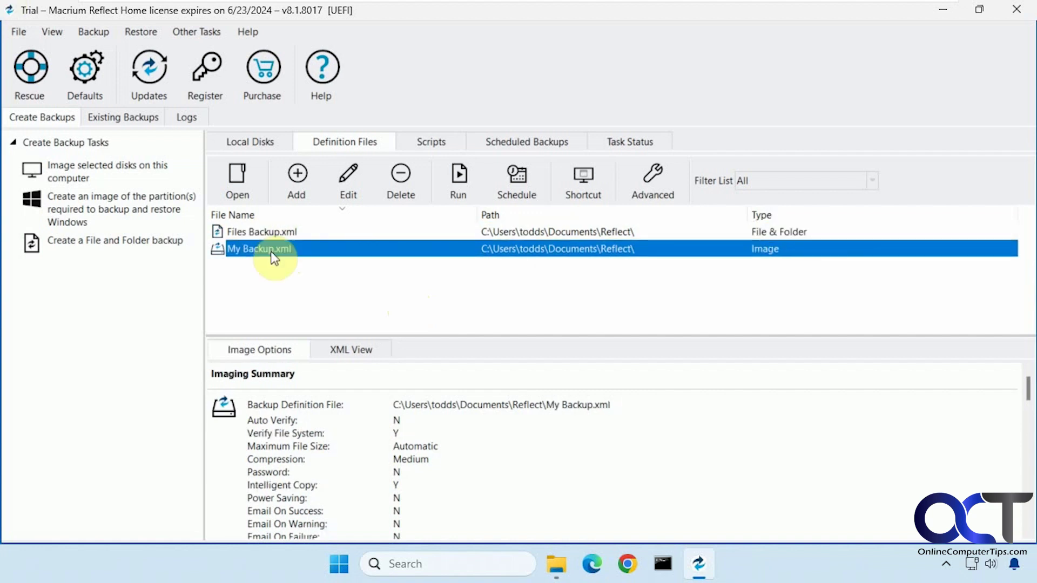
Check the Image Backups folder on Backup (E:), return to PC Backup, and minimize Explorer
{"action": "left_click", "coordinate": [558, 563]}
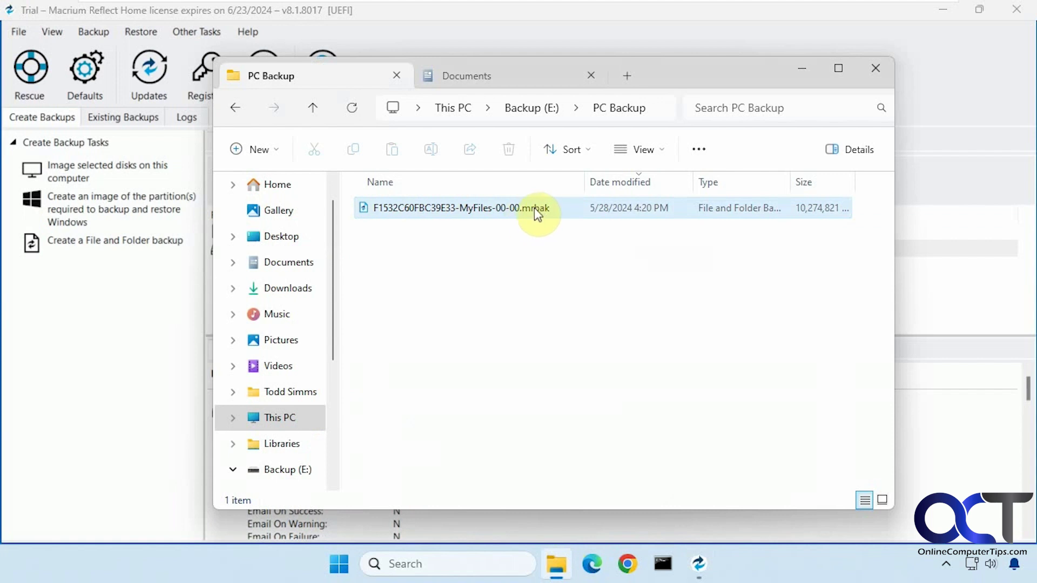
{"action": "mouse_move", "coordinate": [524, 210]}
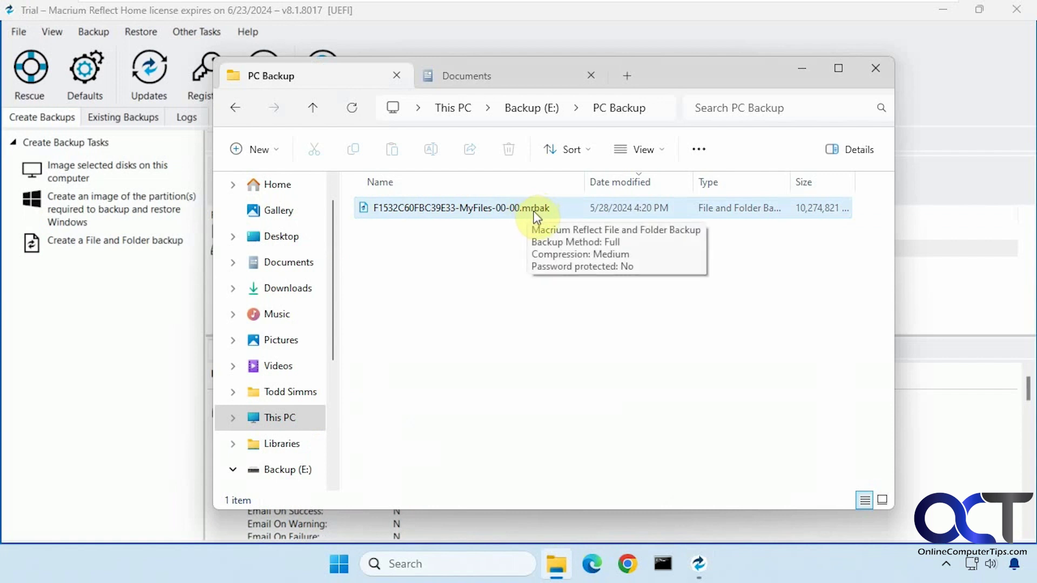
{"action": "left_click", "coordinate": [530, 108]}
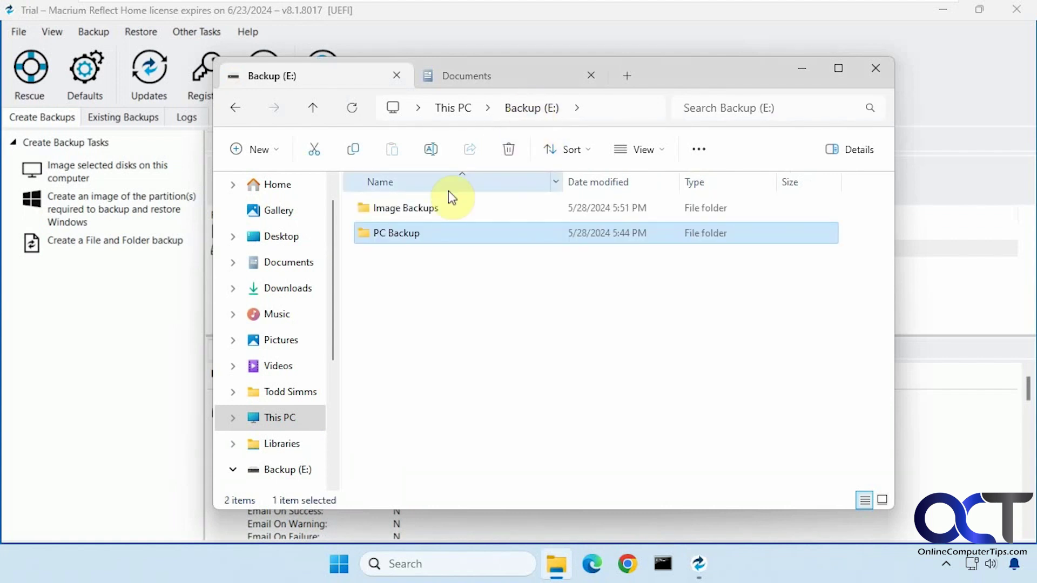
{"action": "double_click", "coordinate": [430, 208]}
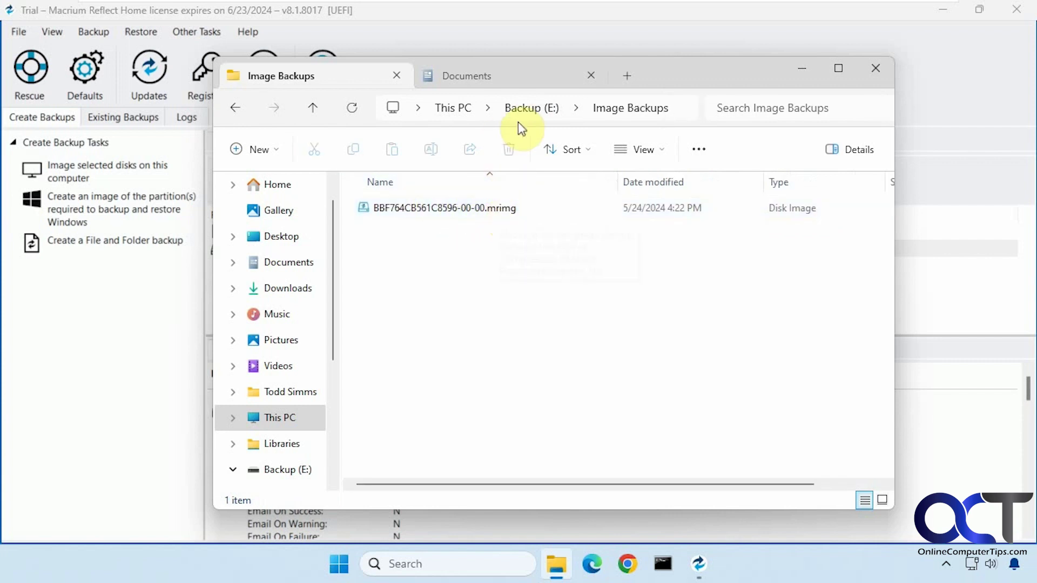
{"action": "left_click", "coordinate": [523, 109]}
{"action": "double_click", "coordinate": [462, 229]}
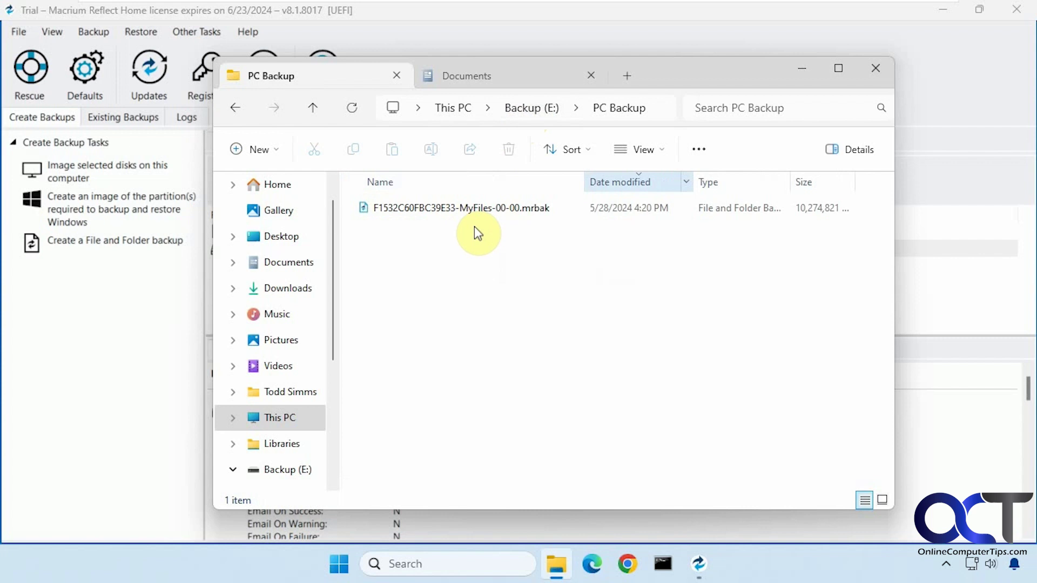
{"action": "left_click", "coordinate": [802, 70]}
Open the Files Backup.xml definition for editing from its right-click menu
{"action": "left_click", "coordinate": [294, 312]}
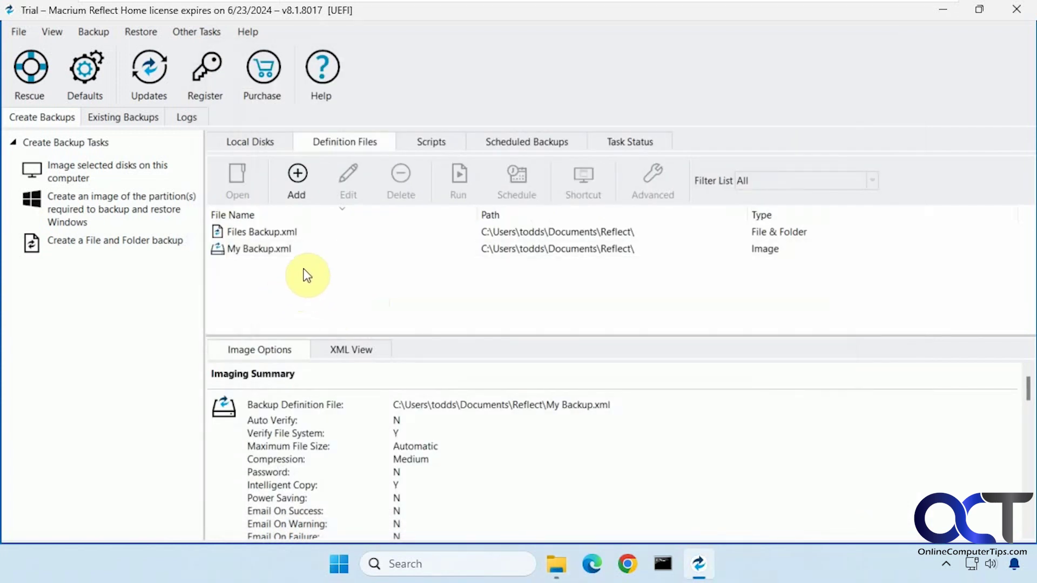
{"action": "left_click", "coordinate": [279, 232]}
{"action": "right_click", "coordinate": [277, 228]}
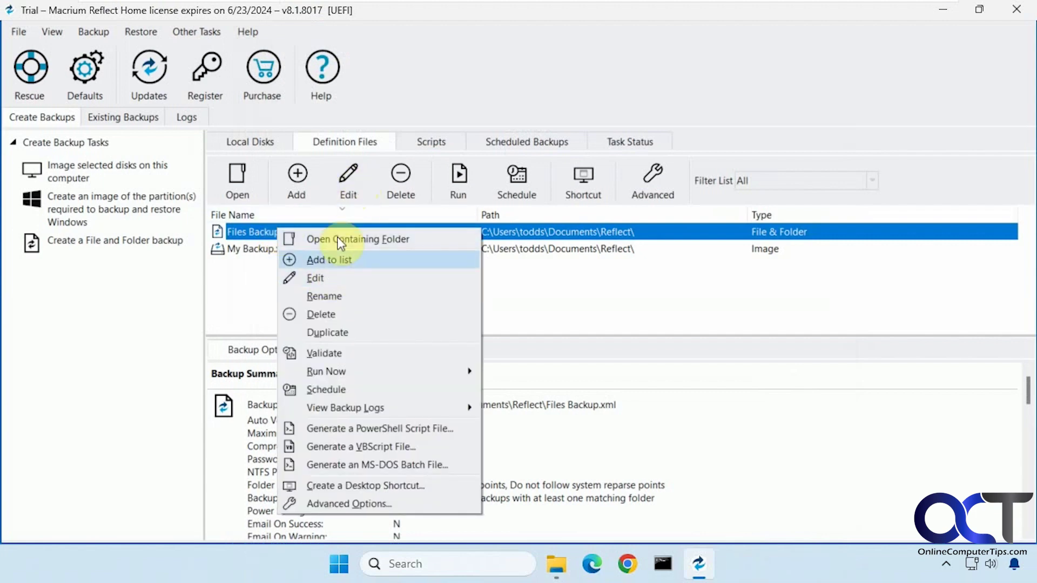
{"action": "left_click", "coordinate": [323, 278]}
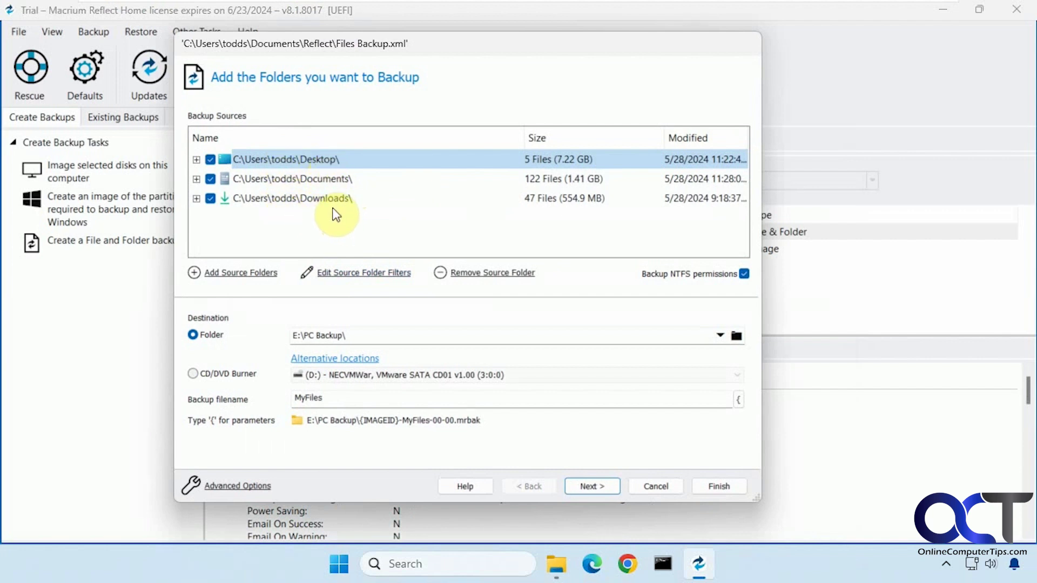
Inspect the source folder picker and the Desktop folder's inclusion and exclusion filters without changes
{"action": "left_click", "coordinate": [259, 280]}
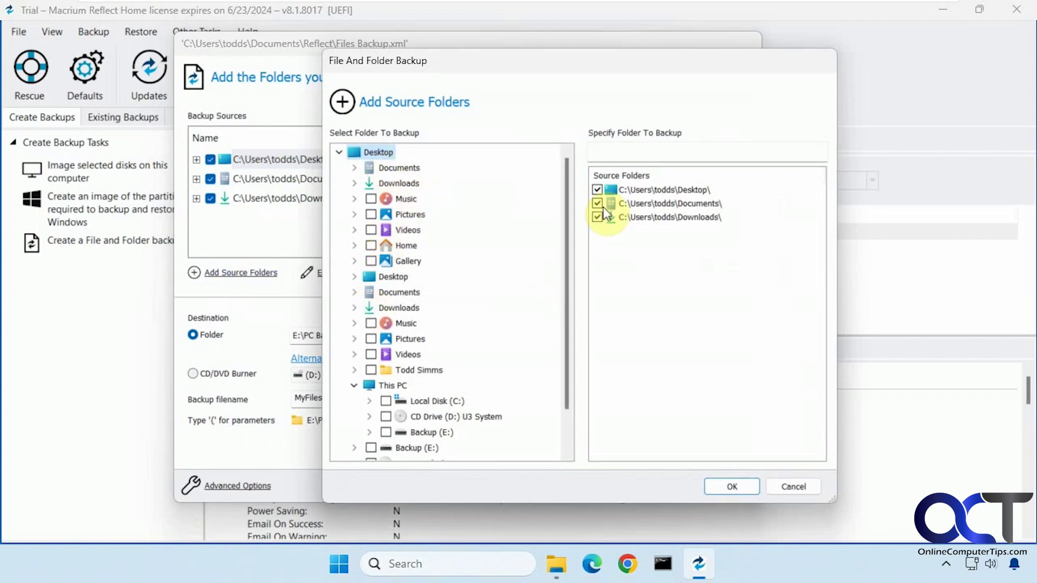
{"action": "left_click", "coordinate": [799, 488]}
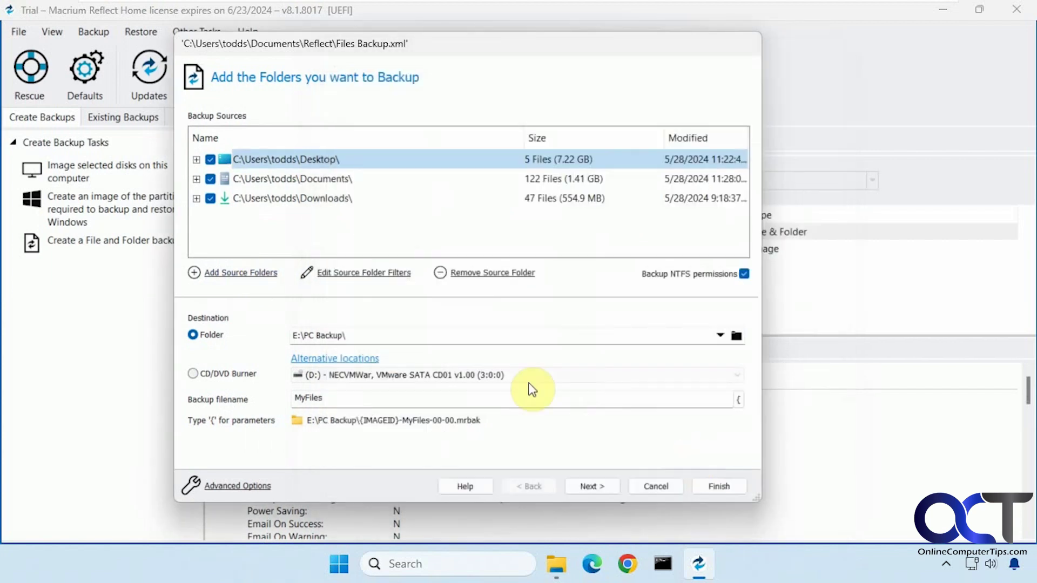
{"action": "left_click", "coordinate": [396, 274]}
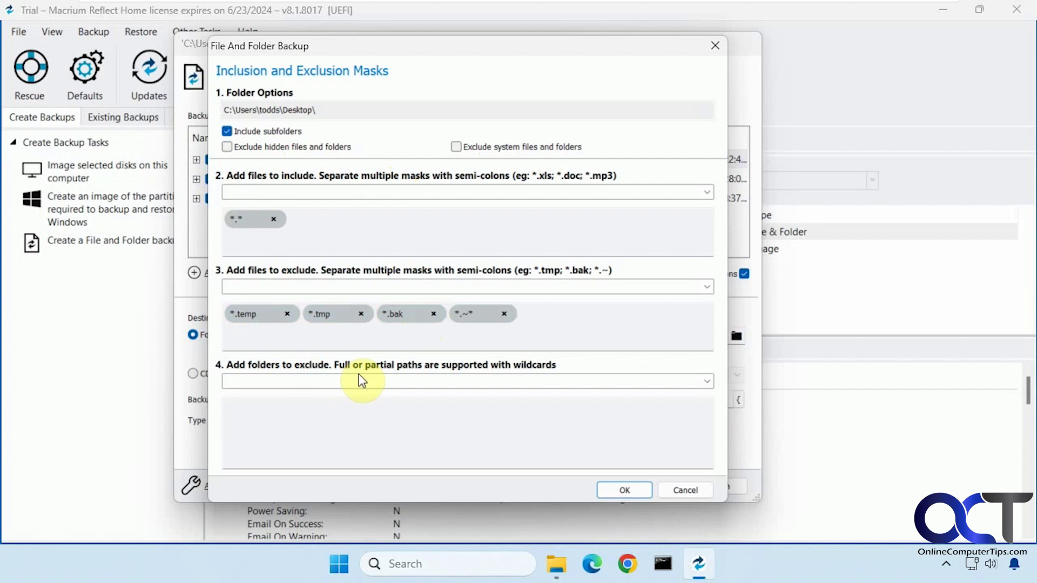
{"action": "left_click", "coordinate": [678, 488]}
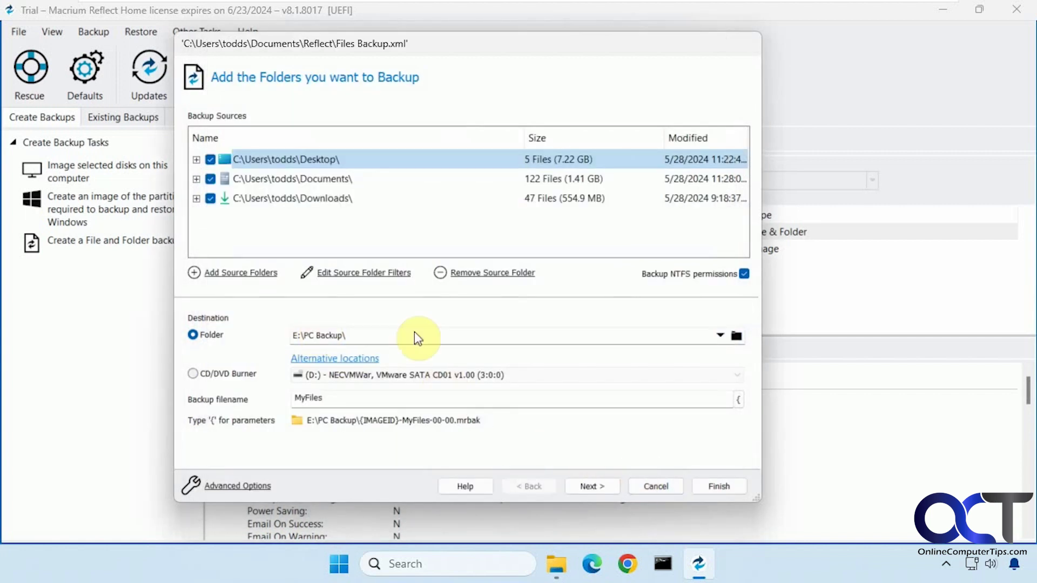
Check the MyFiles filename and backup plan, then cancel the Files Backup edit unsaved
{"action": "double_click", "coordinate": [336, 398]}
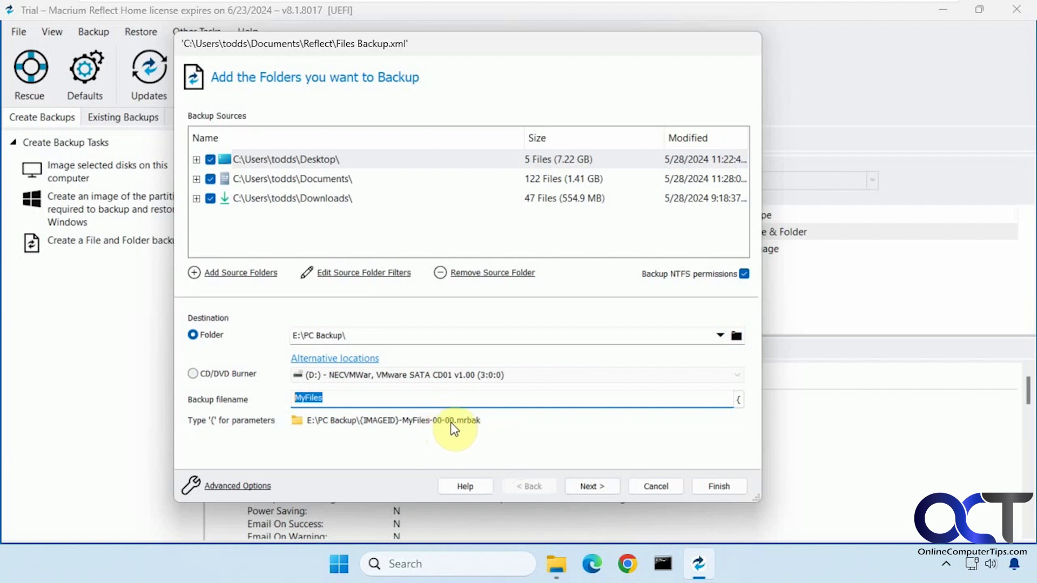
{"action": "left_click", "coordinate": [556, 564]}
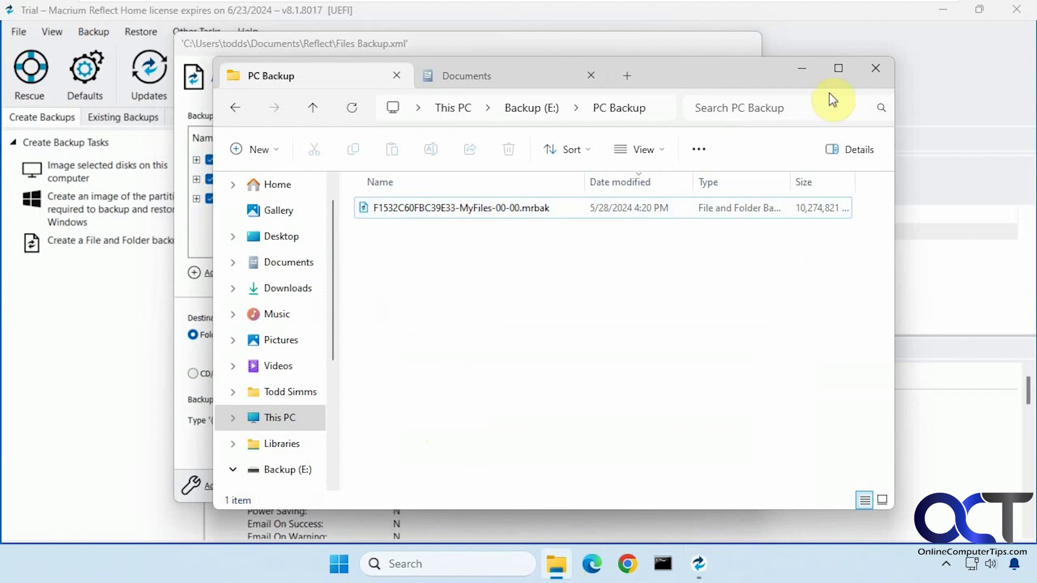
{"action": "left_click", "coordinate": [812, 78]}
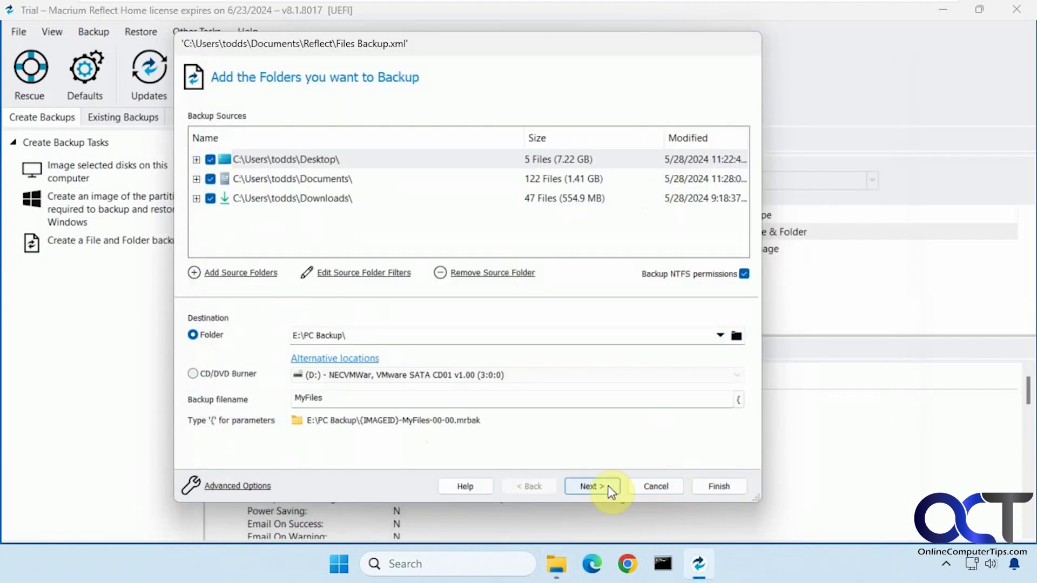
{"action": "left_click", "coordinate": [600, 488]}
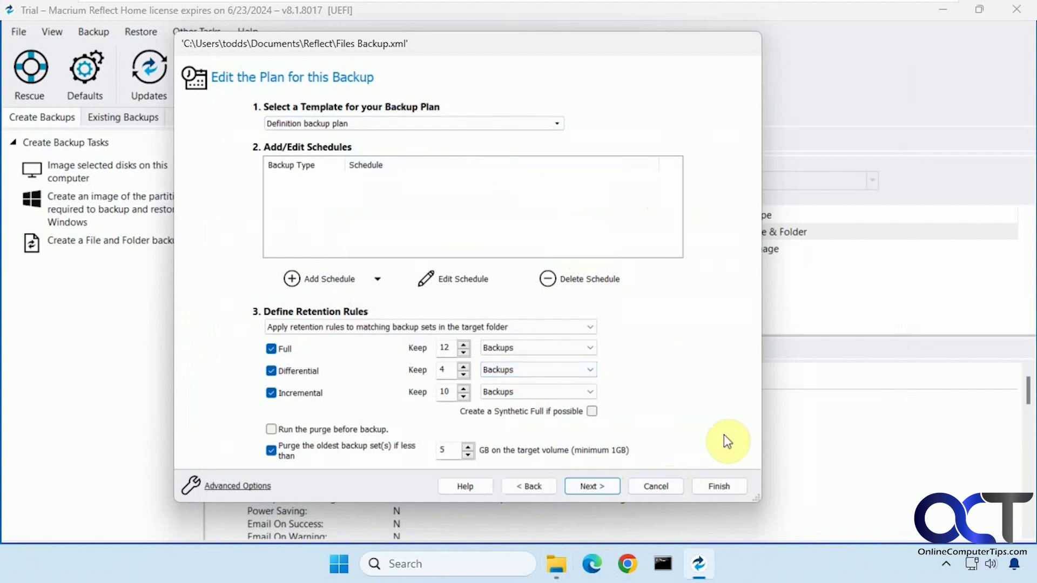
{"action": "left_click", "coordinate": [663, 487]}
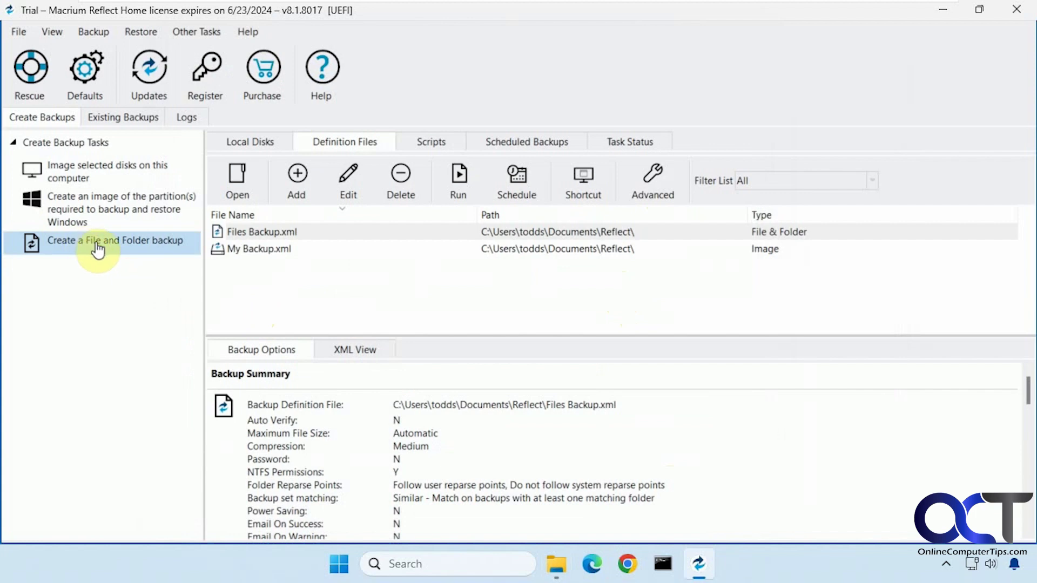
Create a file and folder backup of Pictures to E:\PC Backup named 'Pictures'
{"action": "left_click", "coordinate": [114, 248]}
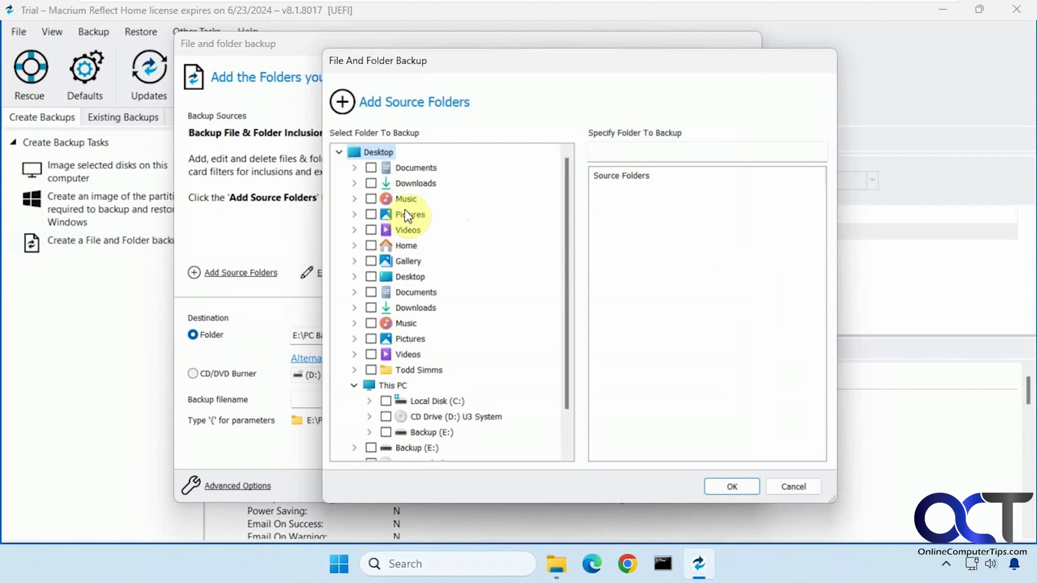
{"action": "left_click", "coordinate": [369, 337]}
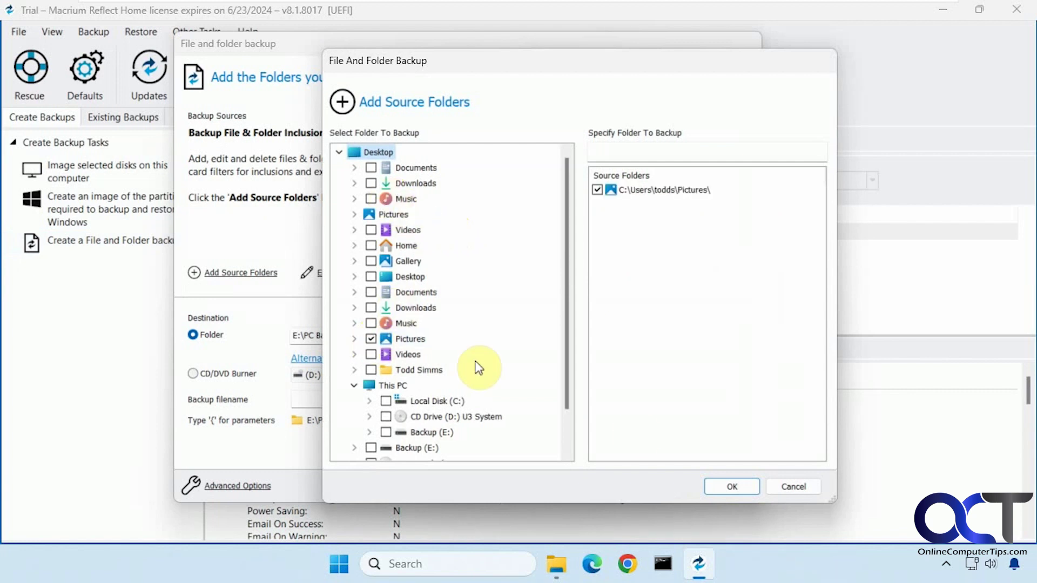
{"action": "left_click", "coordinate": [728, 488]}
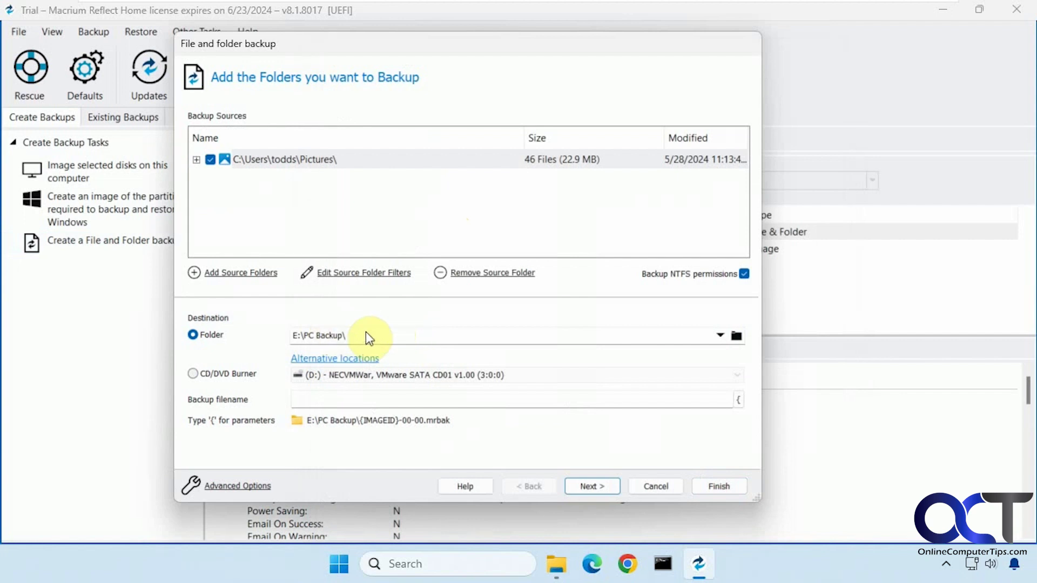
{"action": "left_click", "coordinate": [344, 397]}
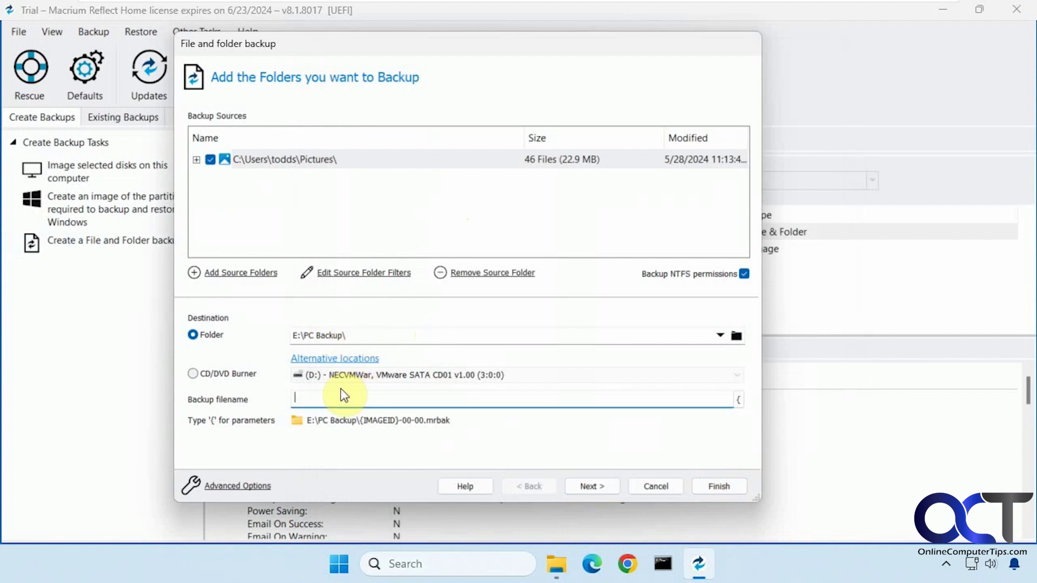
{"action": "type", "text": "Pictures"}
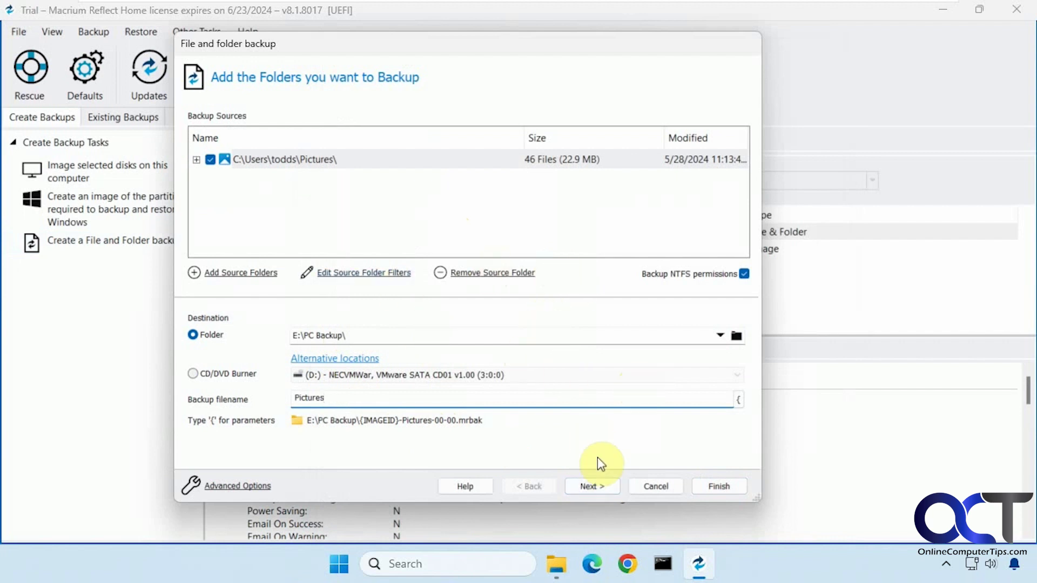
{"action": "left_click", "coordinate": [592, 486]}
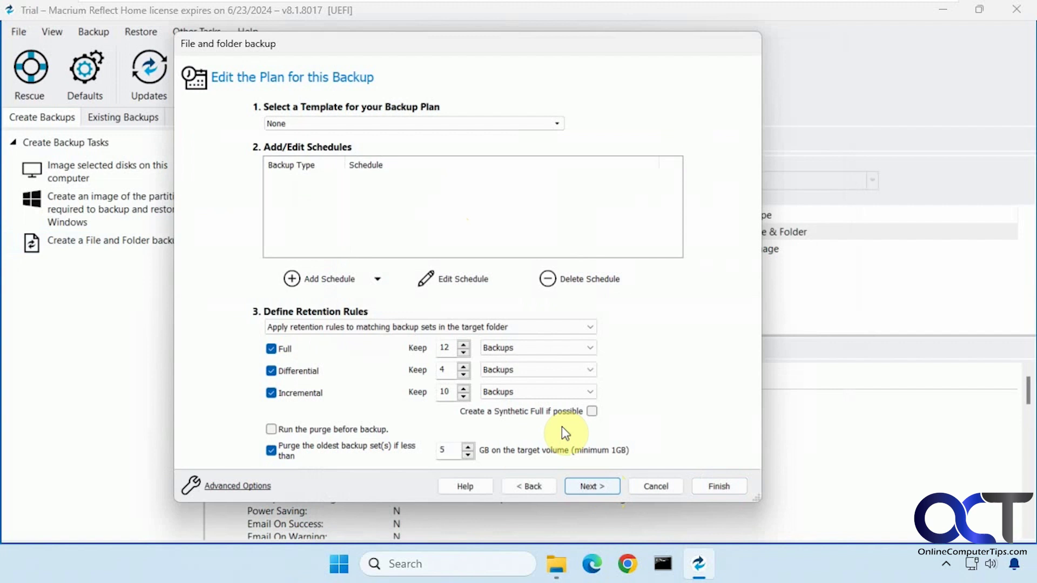
Keep template None and default retention of 12 full, 4 differential, 10 incremental backups
{"action": "left_click", "coordinate": [382, 122]}
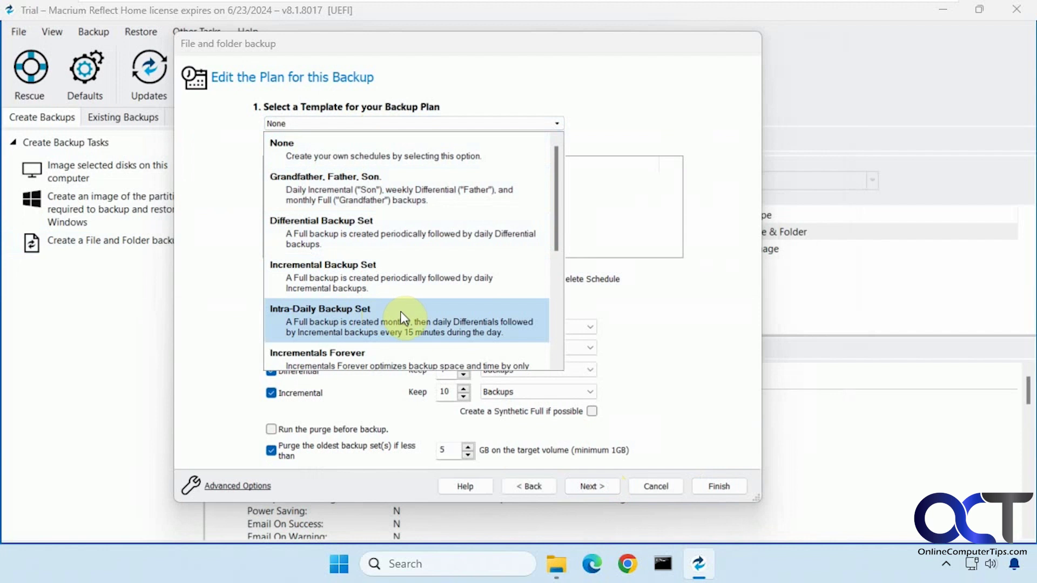
{"action": "scroll", "coordinate": [400, 311], "scroll_direction": "down", "scroll_amount": 3}
{"action": "left_click", "coordinate": [702, 301]}
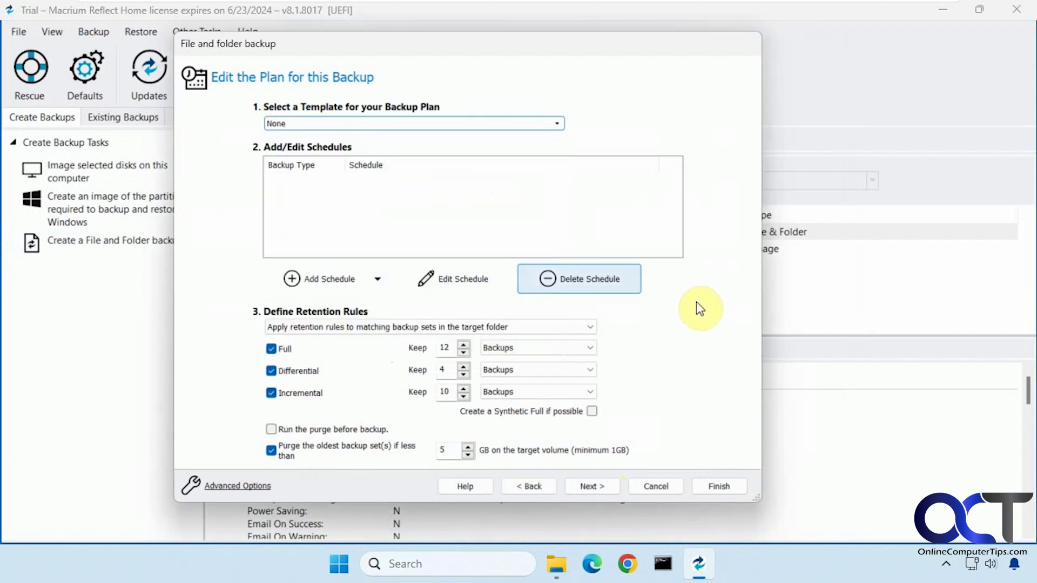
{"action": "left_click", "coordinate": [358, 278]}
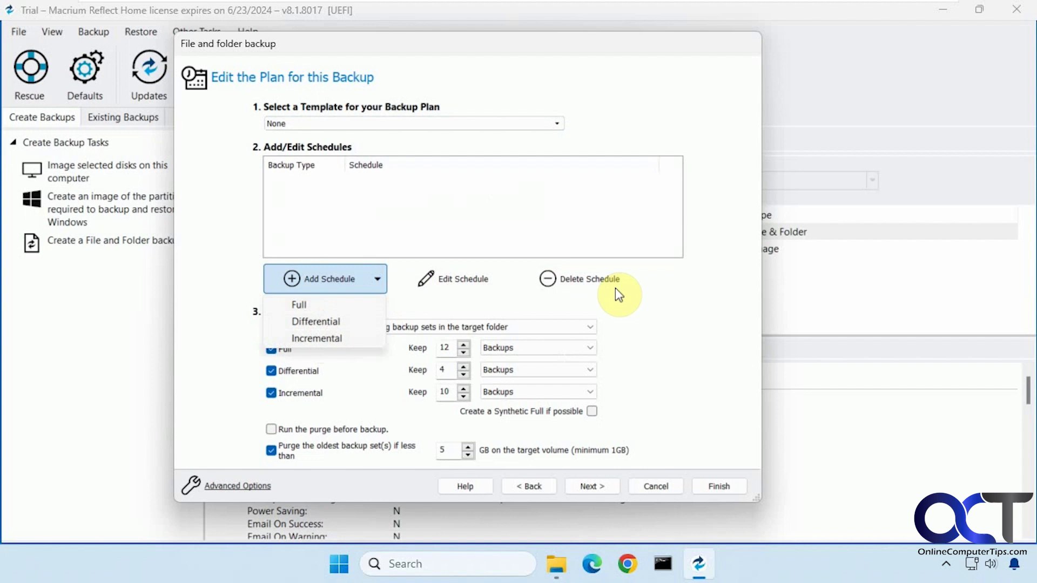
{"action": "left_click", "coordinate": [711, 304]}
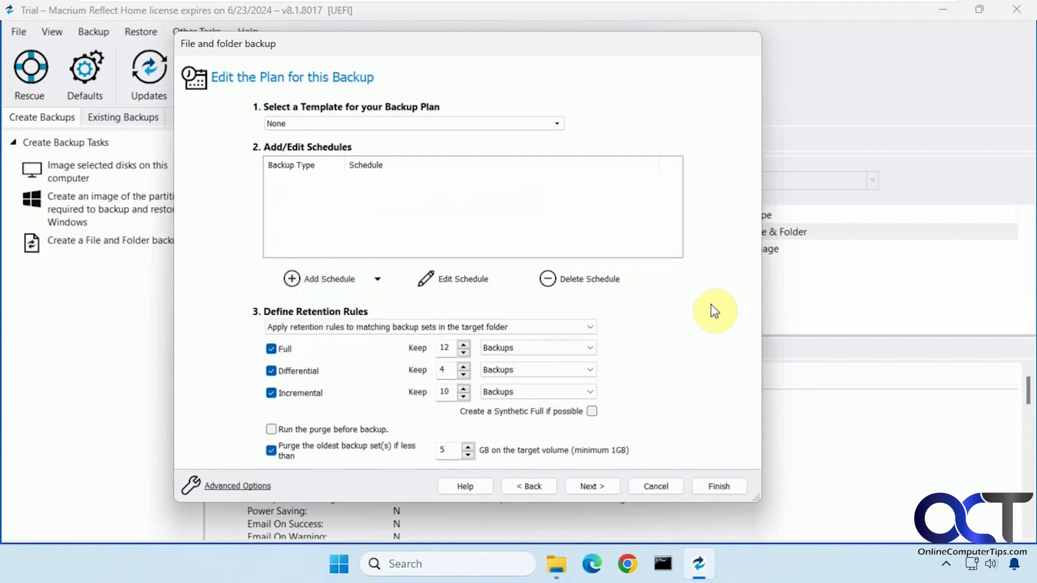
{"action": "left_click", "coordinate": [589, 327]}
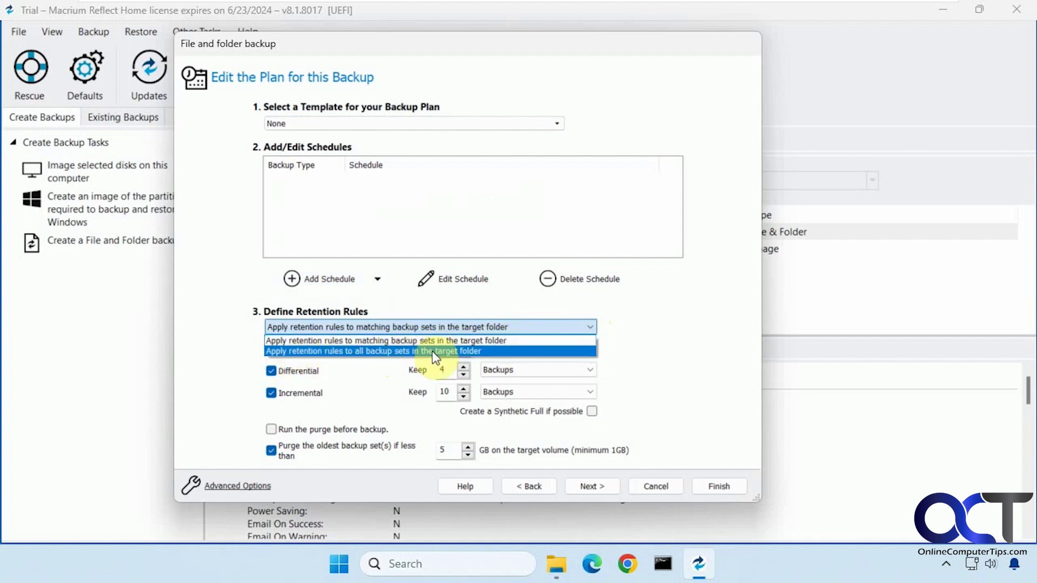
{"action": "left_click", "coordinate": [671, 347]}
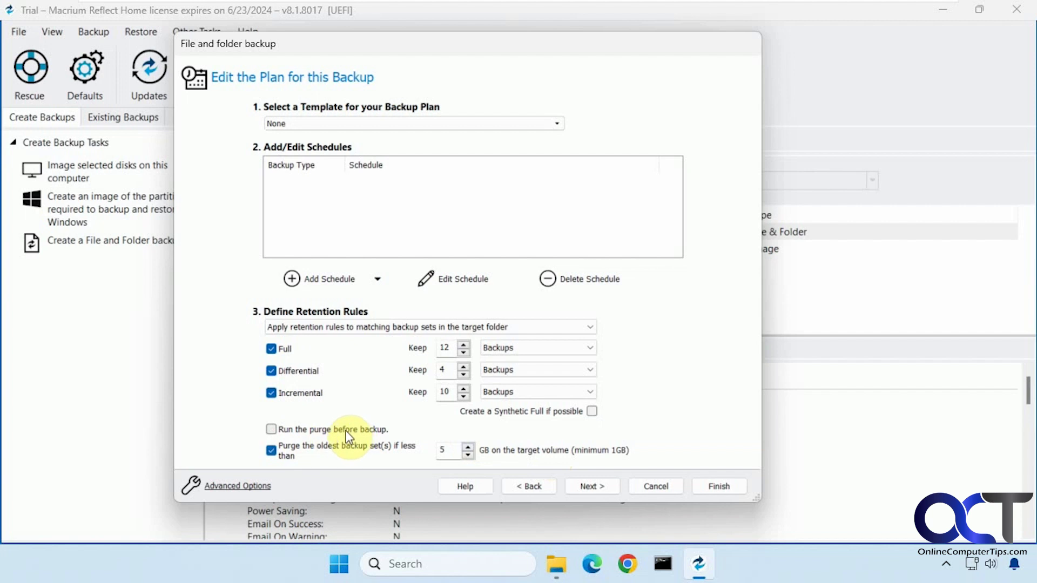
{"action": "left_click", "coordinate": [253, 486]}
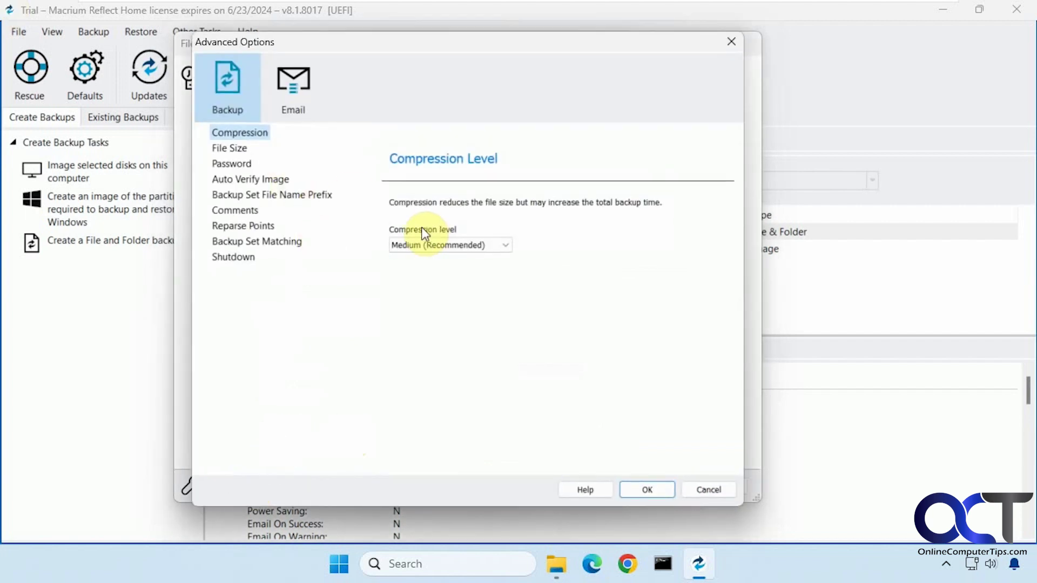
{"action": "left_click", "coordinate": [423, 245]}
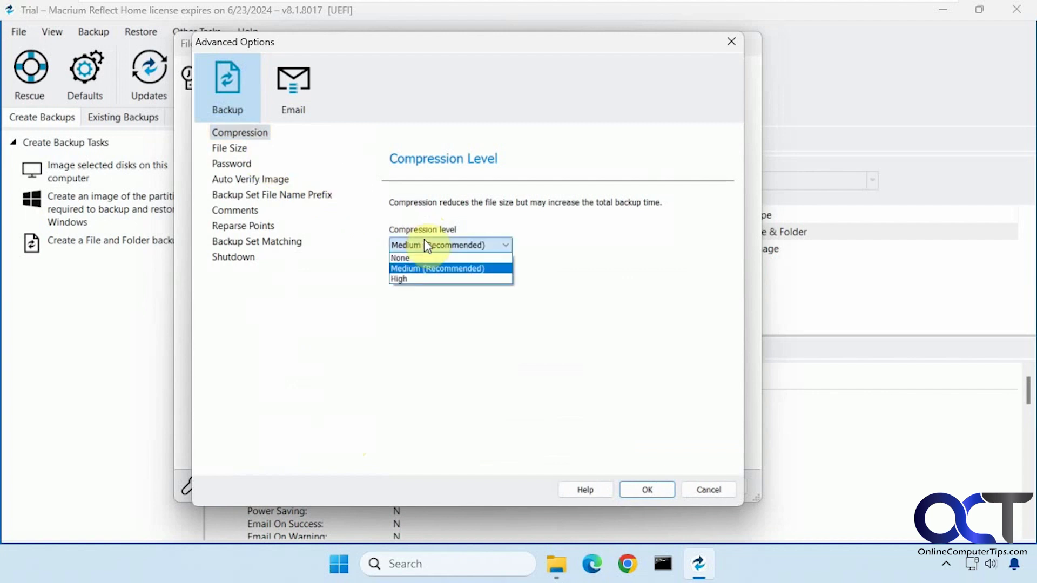
{"action": "left_click", "coordinate": [423, 245]}
{"action": "left_click", "coordinate": [244, 150]}
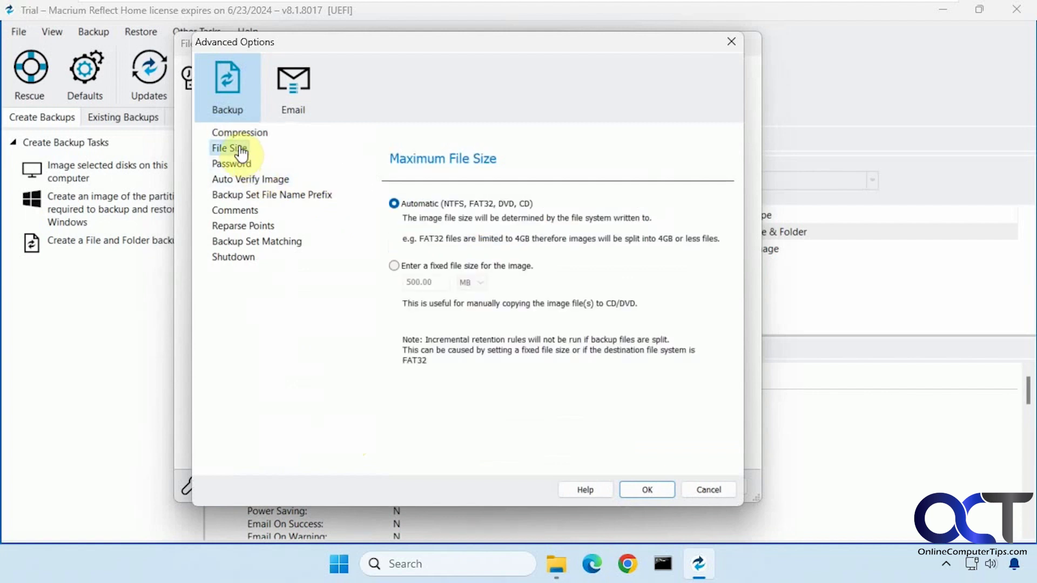
{"action": "left_click", "coordinate": [242, 163]}
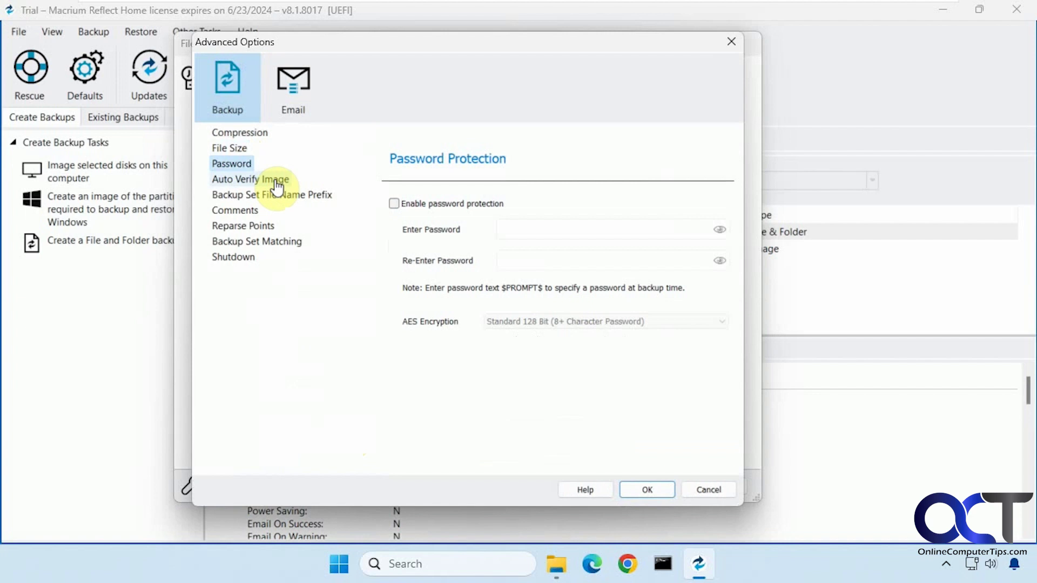
{"action": "left_click", "coordinate": [274, 183]}
{"action": "left_click", "coordinate": [275, 199]}
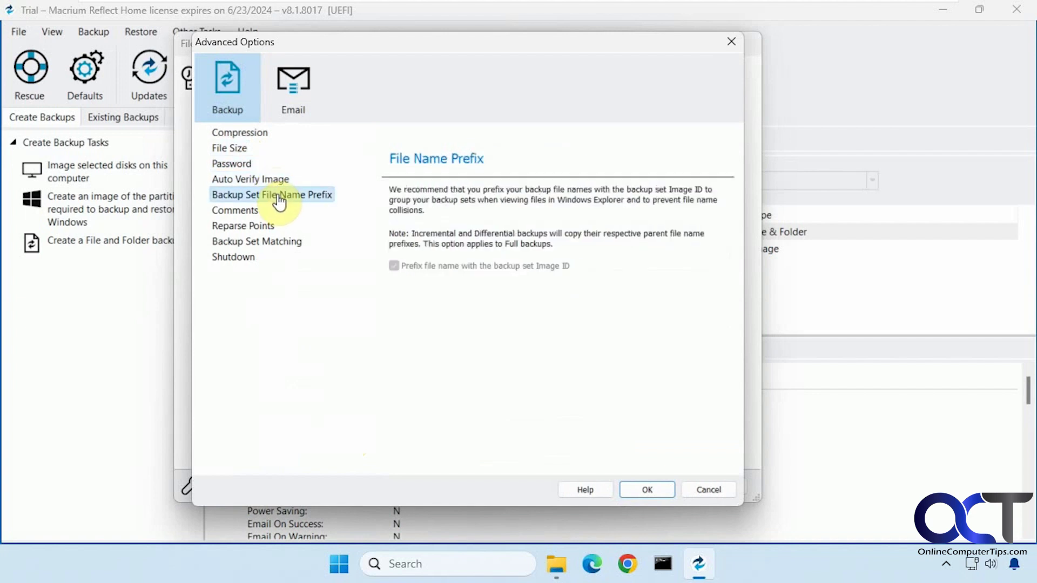
{"action": "left_click", "coordinate": [248, 211]}
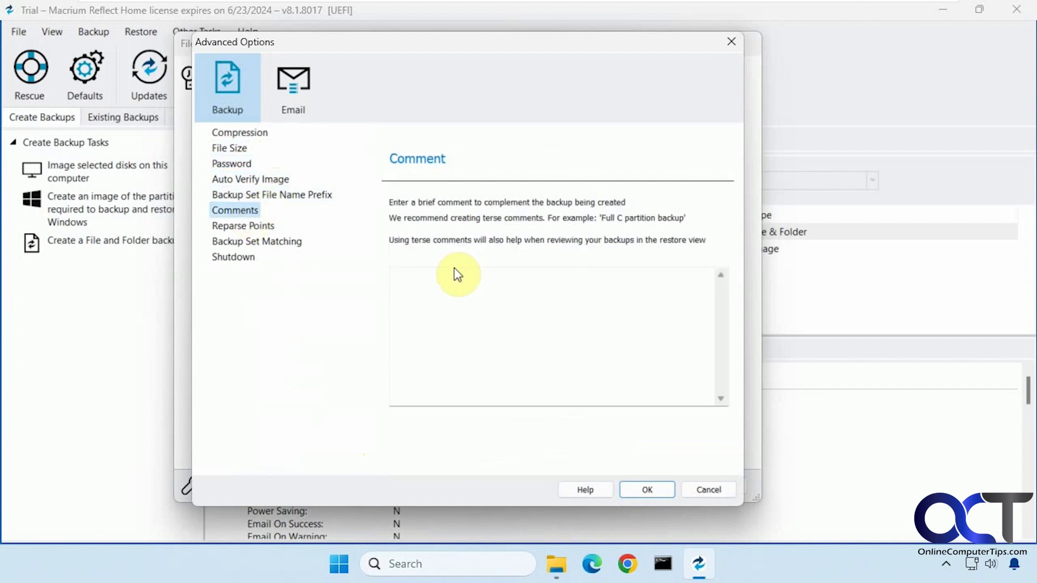
{"action": "left_click", "coordinate": [267, 228]}
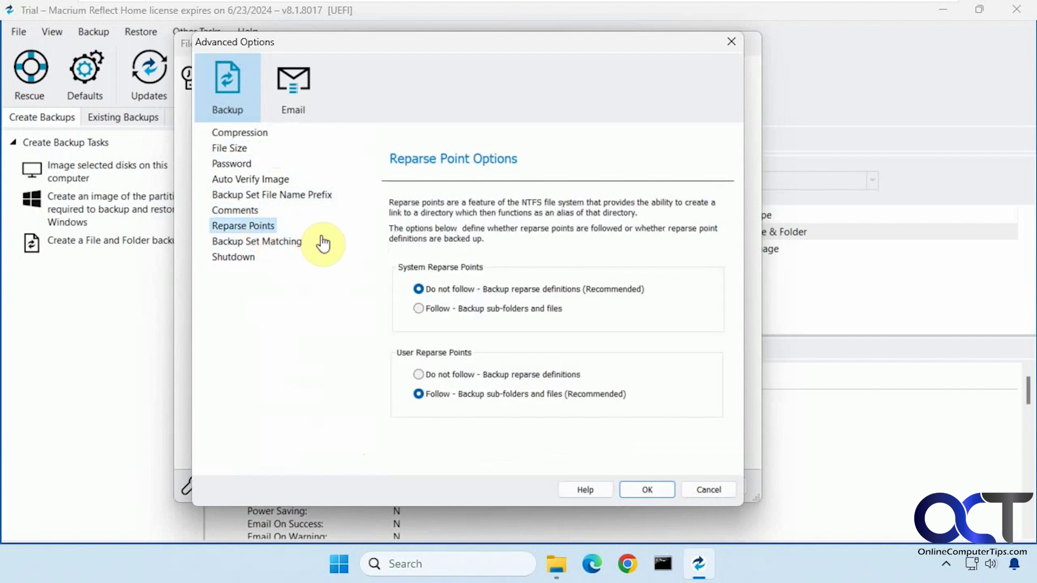
{"action": "left_click", "coordinate": [282, 245]}
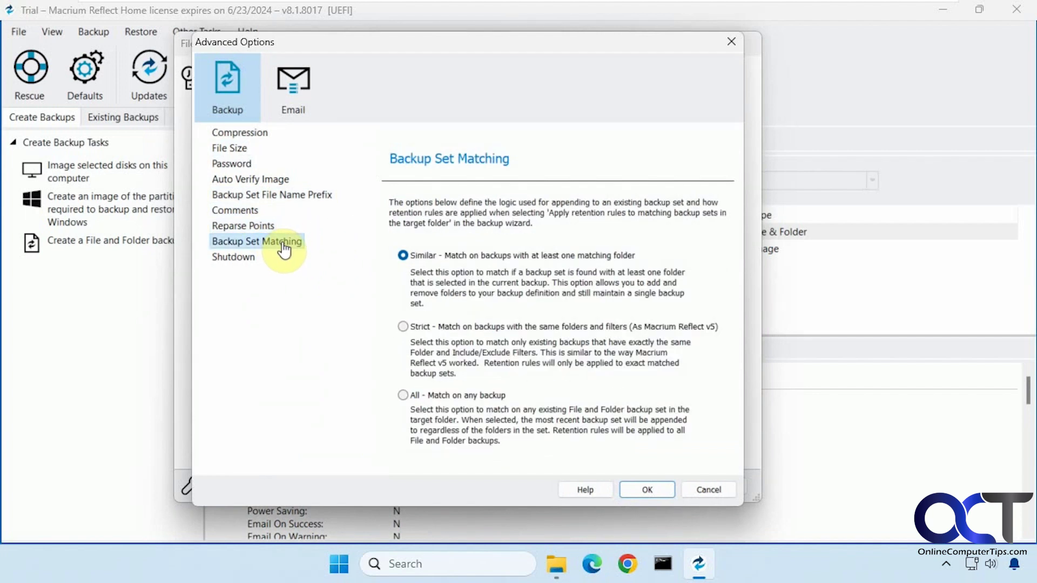
{"action": "left_click", "coordinate": [248, 259]}
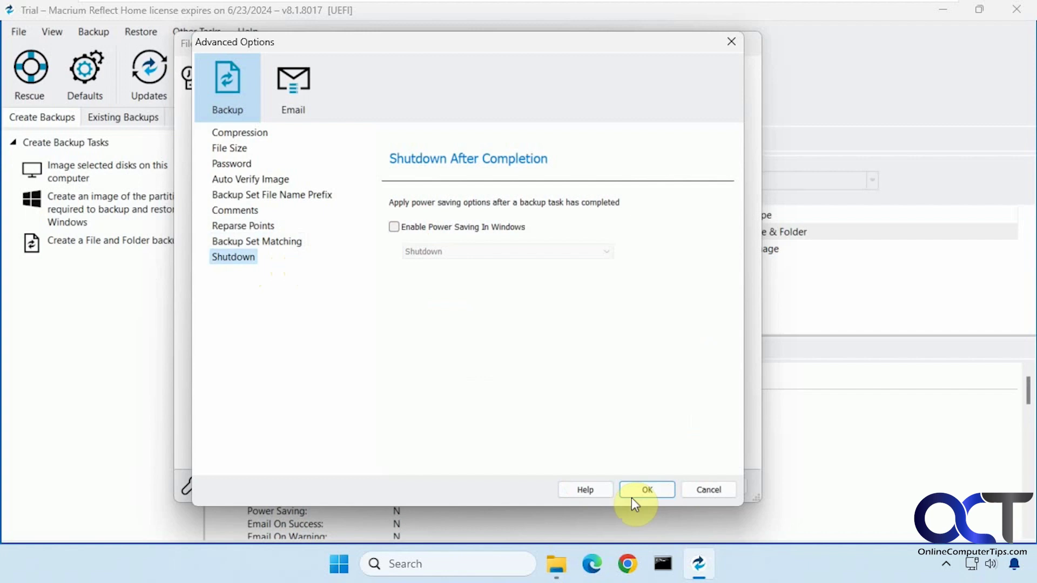
{"action": "left_click", "coordinate": [696, 494]}
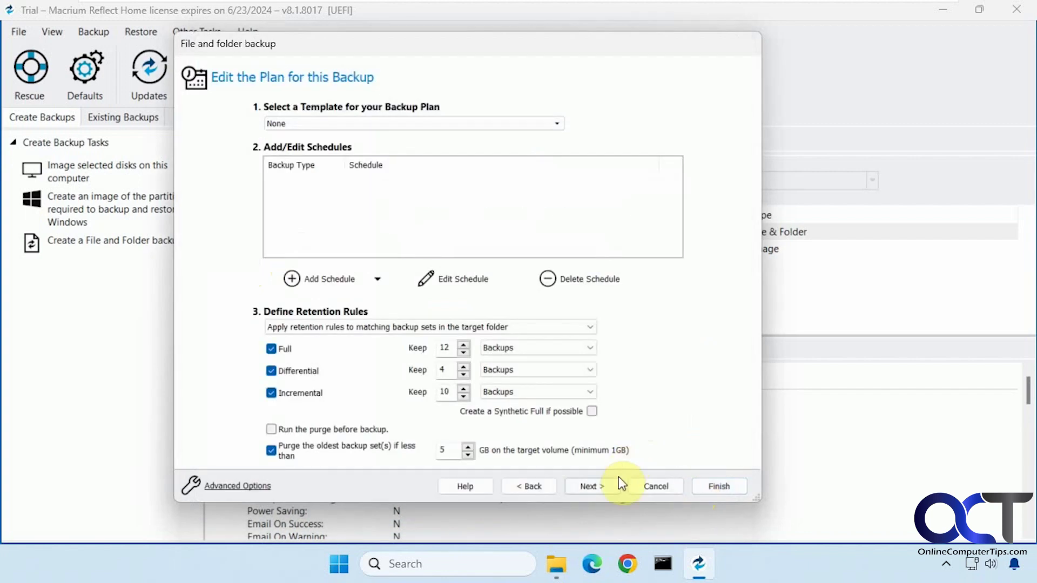
Calculate the Pictures backup's file count and size, then finish the wizard
{"action": "left_click", "coordinate": [598, 486]}
{"action": "scroll", "coordinate": [614, 452], "scroll_direction": "down", "scroll_amount": 3}
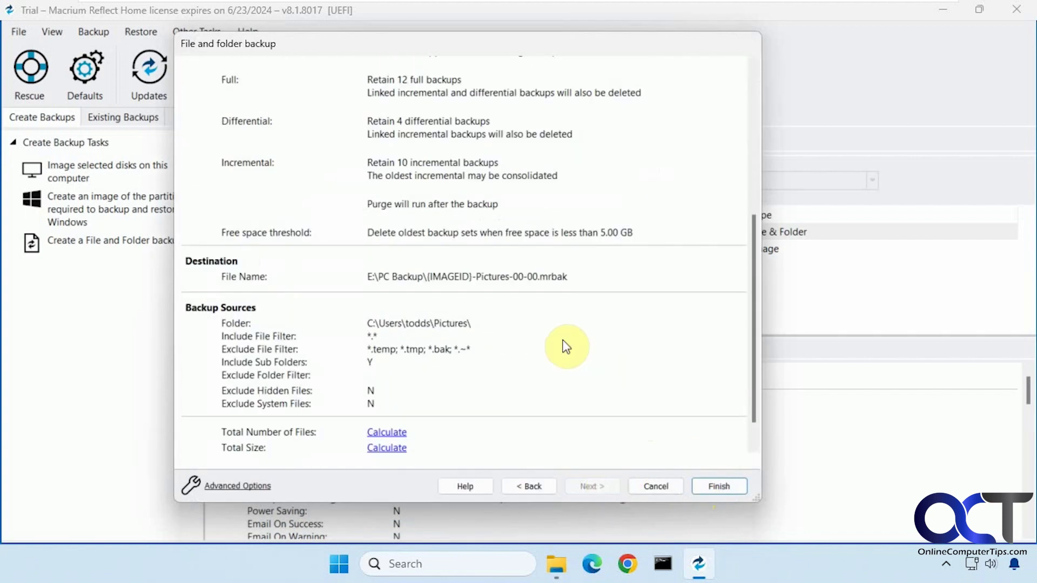
{"action": "left_click", "coordinate": [401, 431]}
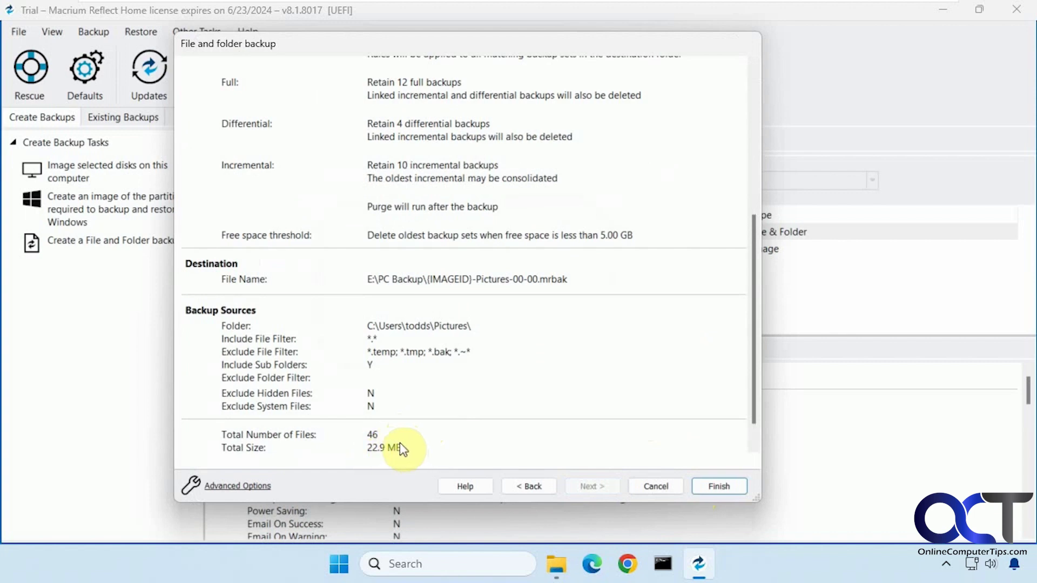
{"action": "left_click", "coordinate": [719, 490]}
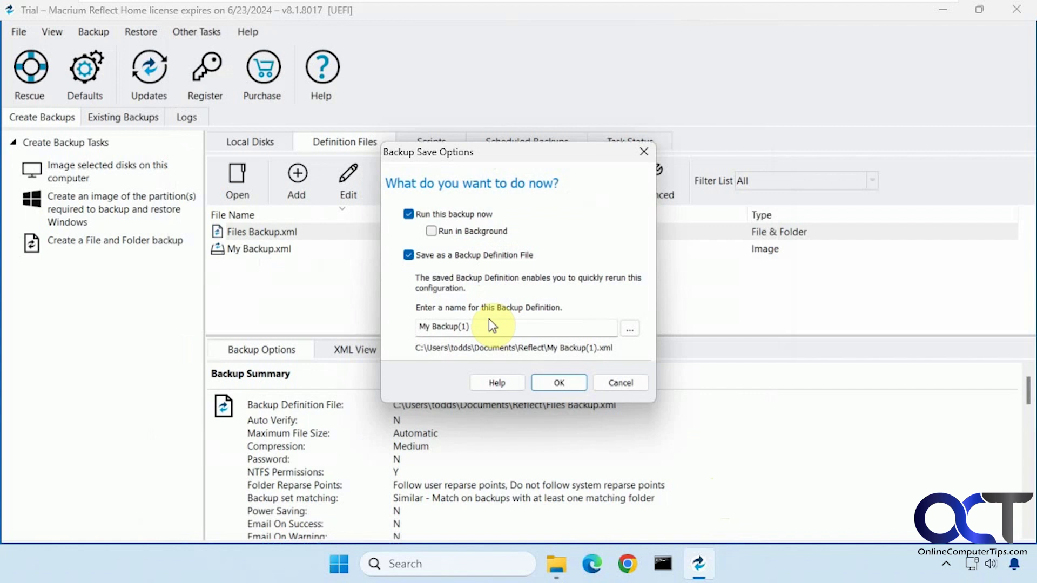
Save the definition as Pictures.xml, run the backup, and close the completed progress window
{"action": "left_click_drag", "start_coordinate": [488, 323], "coordinate": [399, 331]}
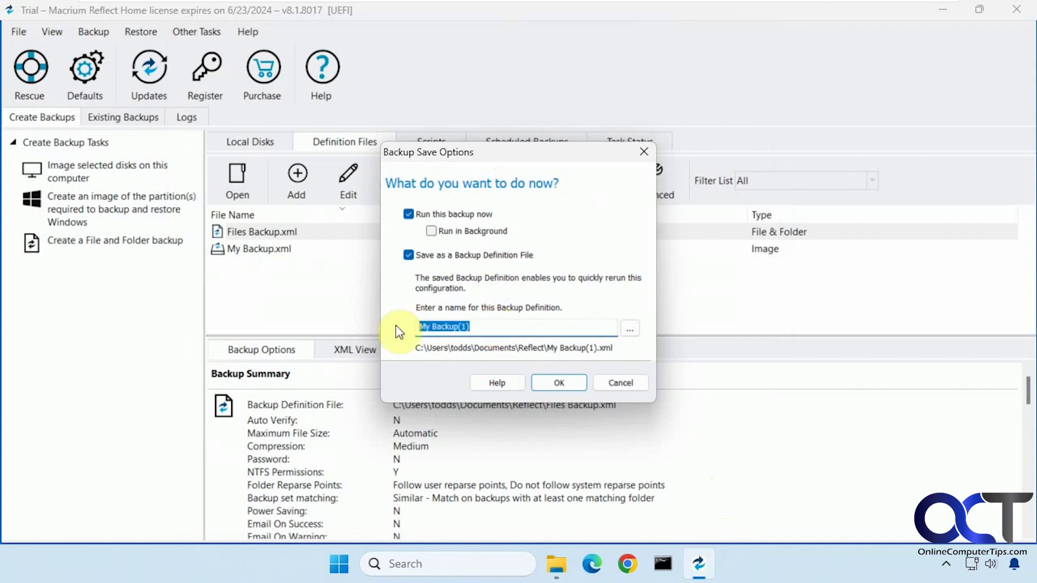
{"action": "type", "text": "Pi"}
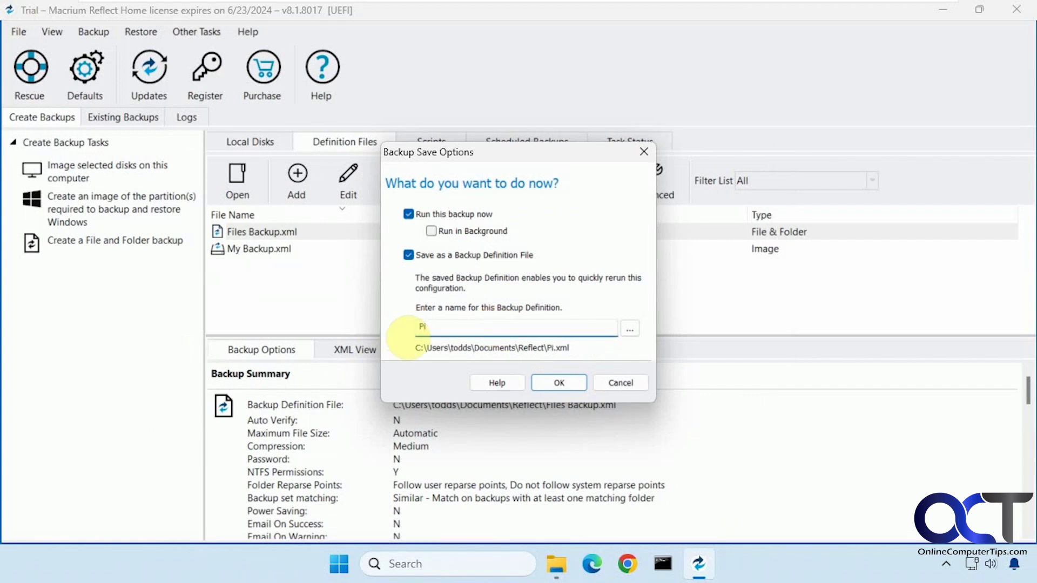
{"action": "type", "text": "ctures"}
{"action": "left_click", "coordinate": [559, 383]}
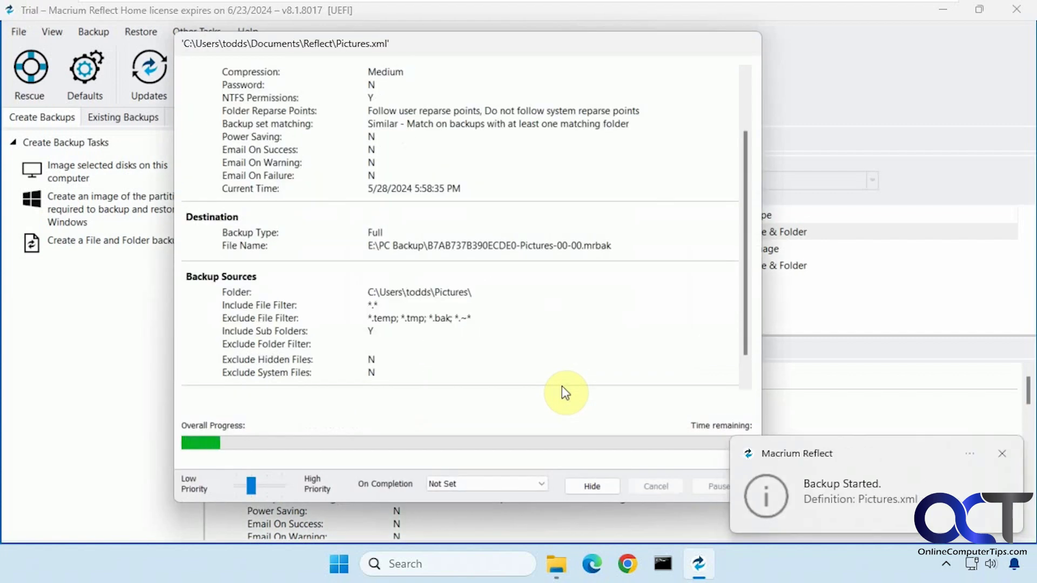
{"action": "left_click", "coordinate": [542, 484]}
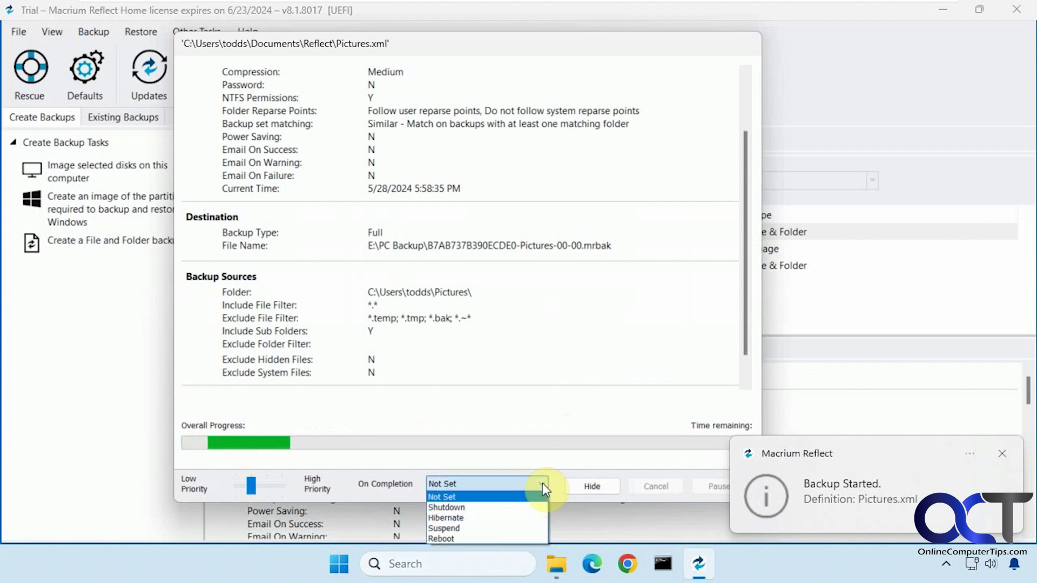
{"action": "left_click", "coordinate": [542, 482]}
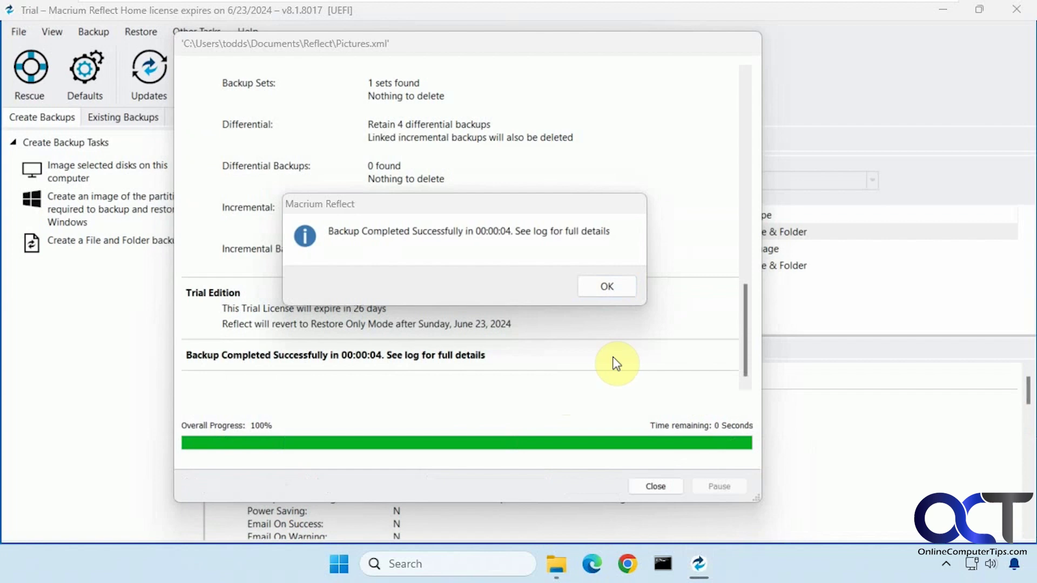
{"action": "left_click", "coordinate": [615, 289]}
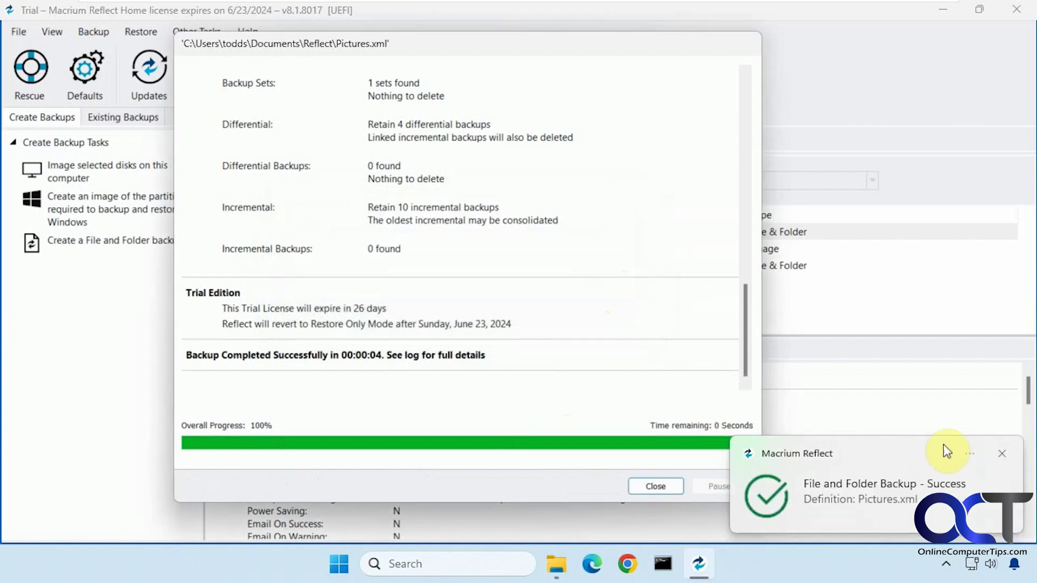
{"action": "left_click", "coordinate": [999, 451]}
{"action": "left_click", "coordinate": [664, 486]}
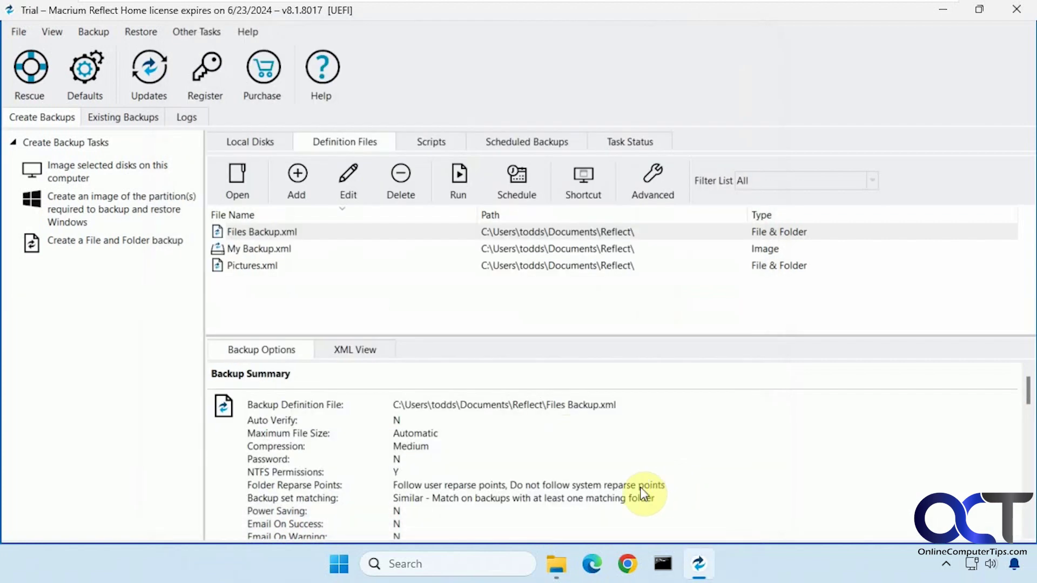
Open E:\PC Backup and select the new 24,635 KB Pictures .mrbak file
{"action": "left_click", "coordinate": [556, 563]}
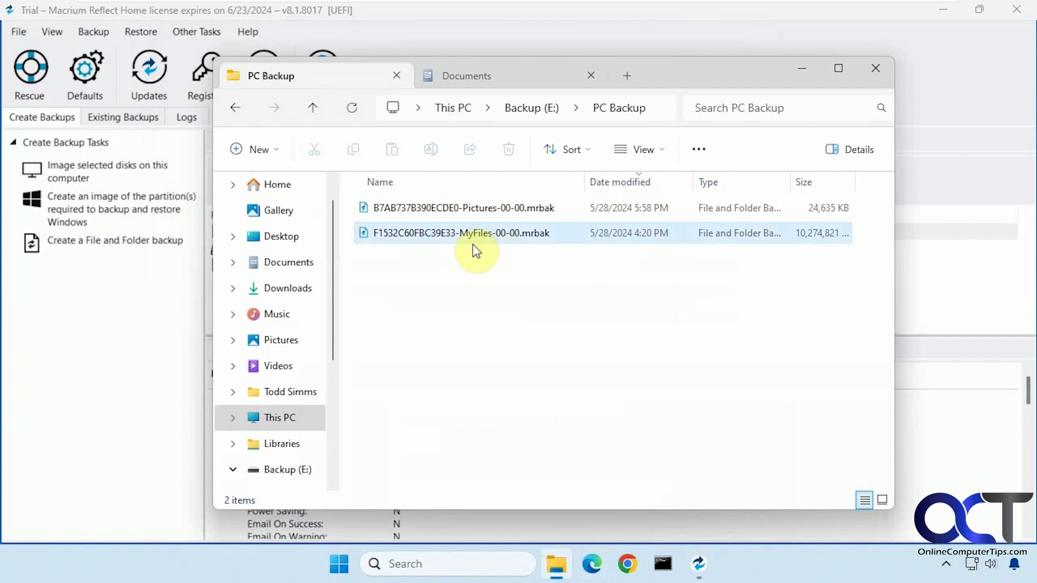
{"action": "left_click", "coordinate": [482, 211]}
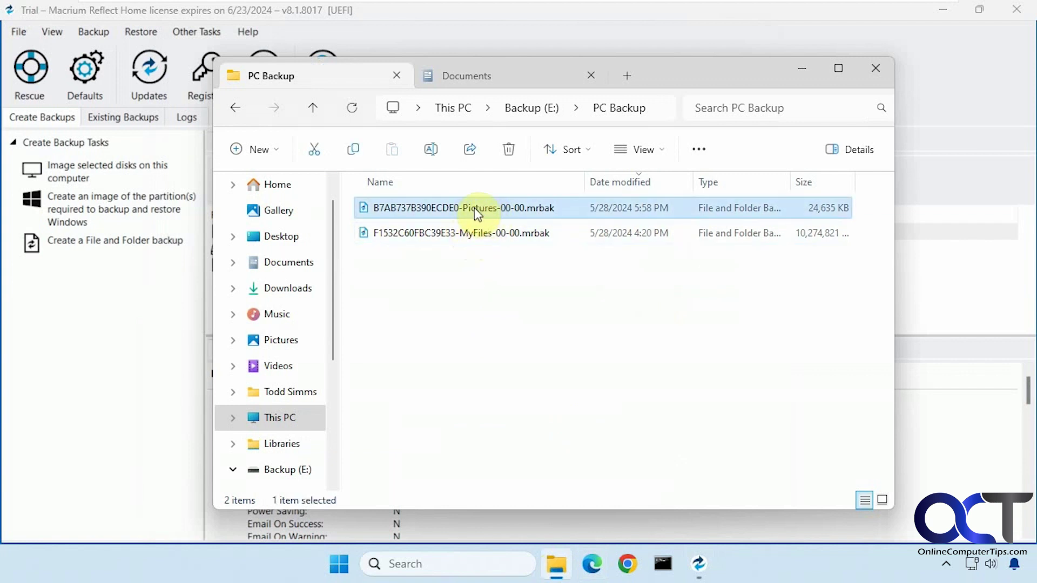
{"action": "mouse_move", "coordinate": [475, 210]}
Review Pictures.xml's settings: Medium compression, no password, no auto-verify
{"action": "left_click", "coordinate": [801, 69]}
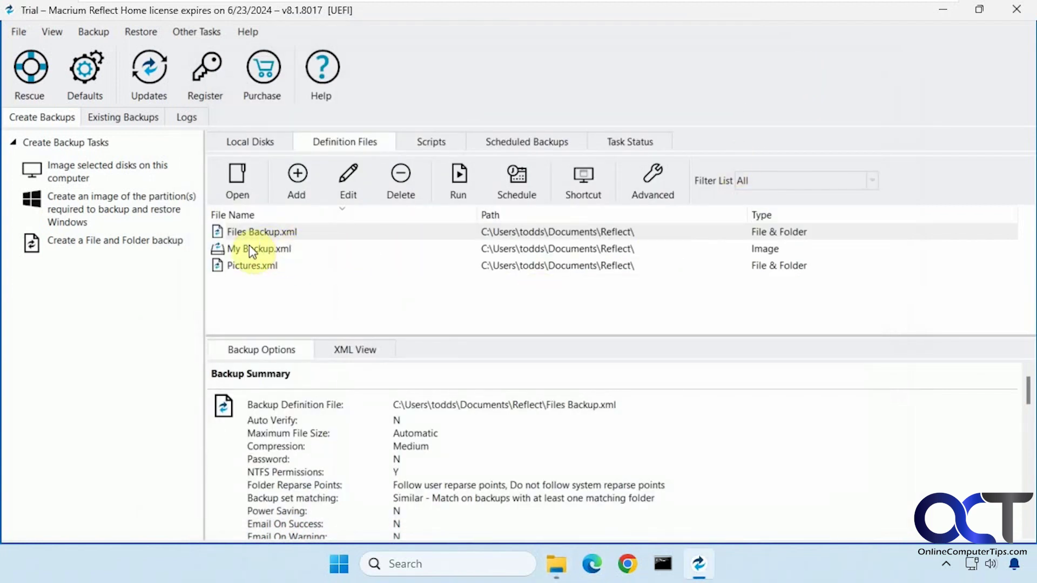
{"action": "left_click", "coordinate": [255, 265]}
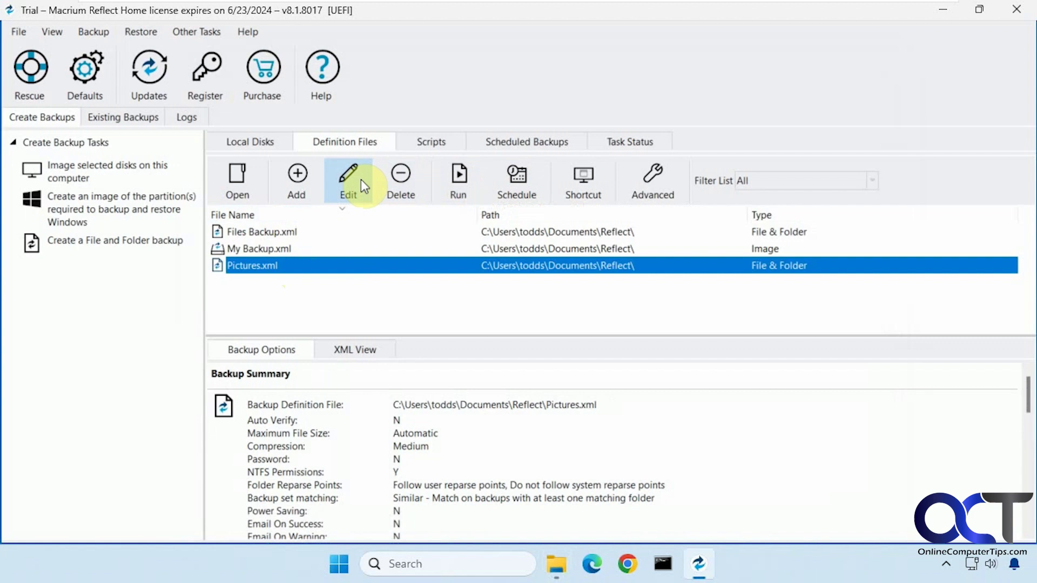
{"action": "left_click", "coordinate": [650, 186]}
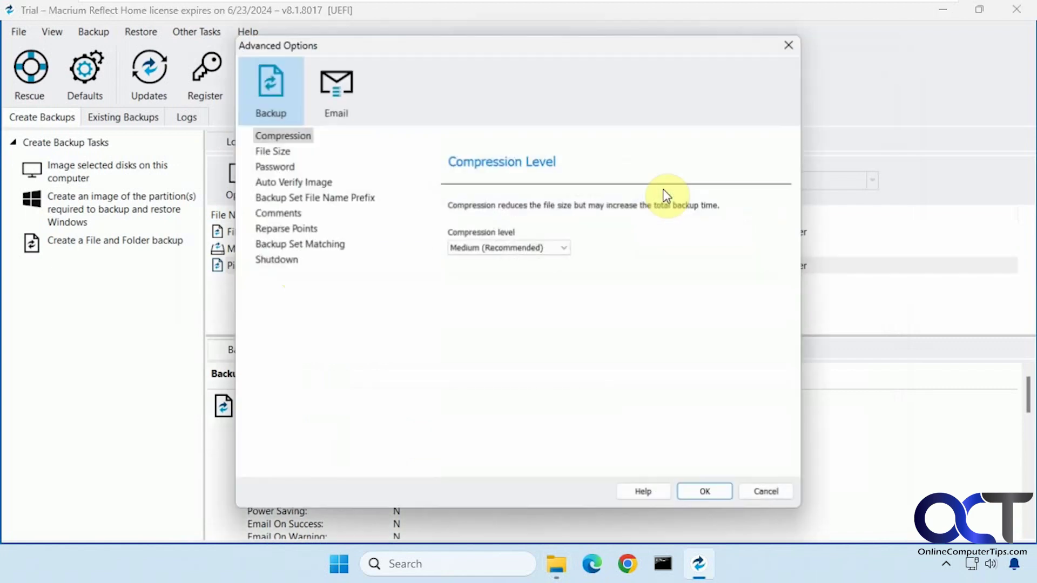
{"action": "left_click", "coordinate": [791, 45]}
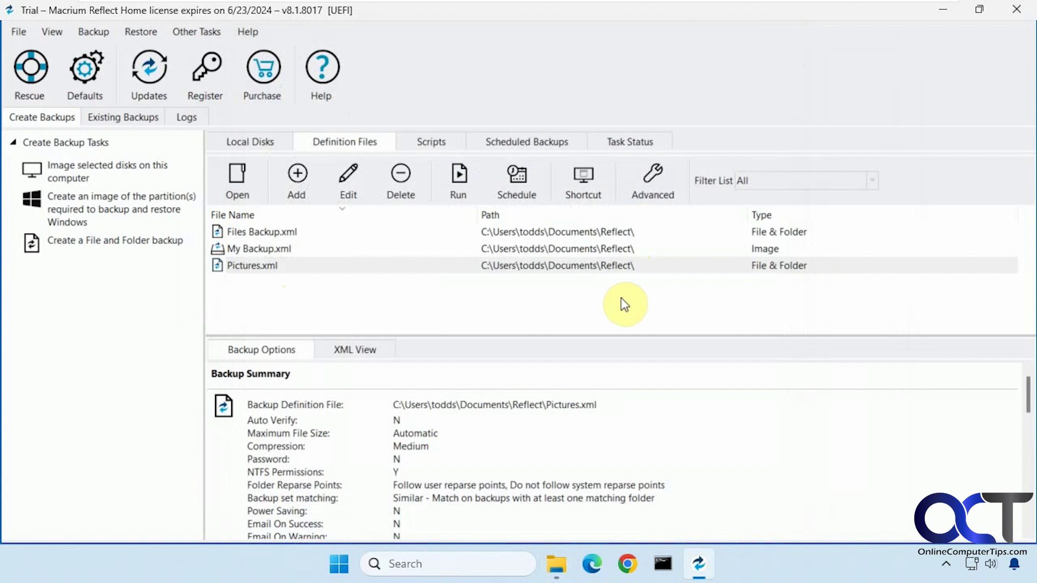
{"action": "left_click", "coordinate": [142, 31]}
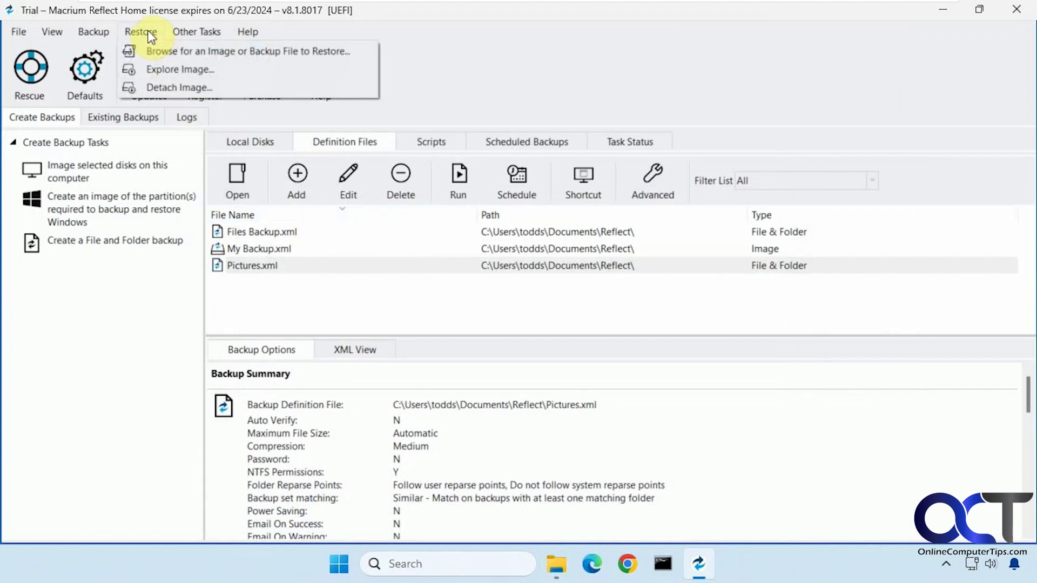
Mount the 5:58 PM Pictures file and folder backup as drive F: using Explore Image
{"action": "left_click", "coordinate": [156, 69]}
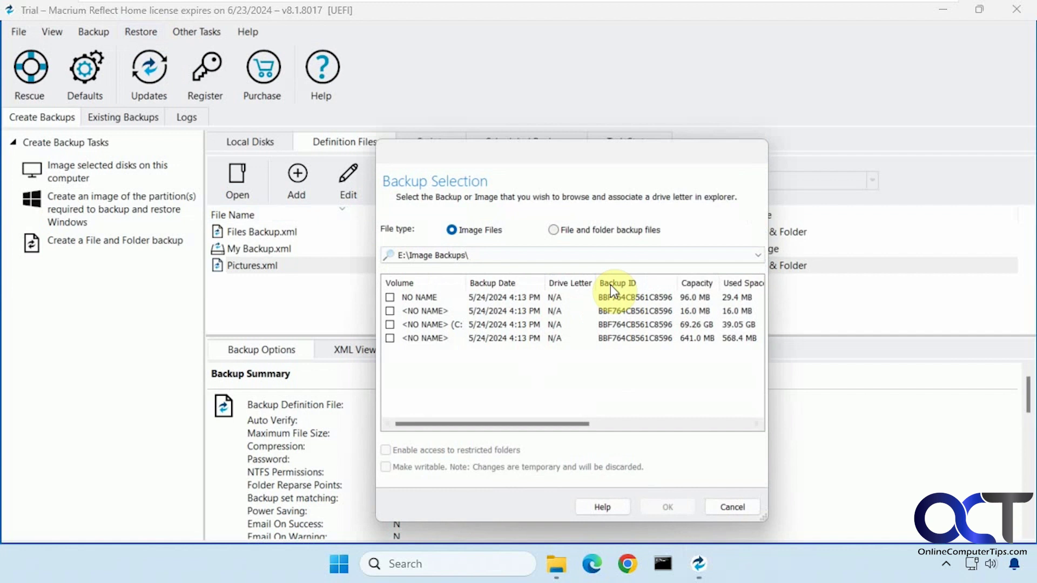
{"action": "left_click", "coordinate": [553, 230]}
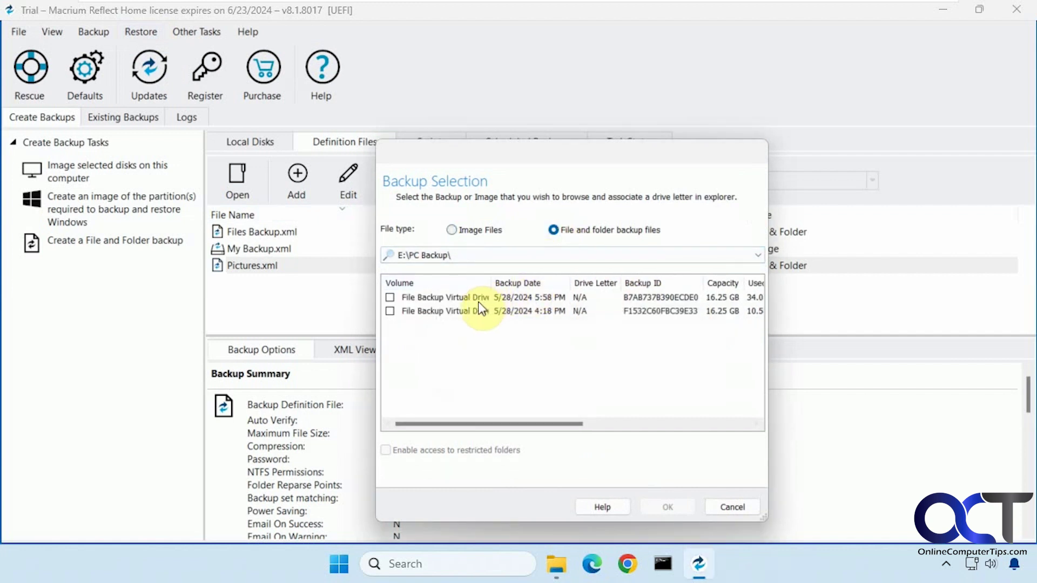
{"action": "left_click", "coordinate": [390, 298]}
{"action": "left_click", "coordinate": [664, 506]}
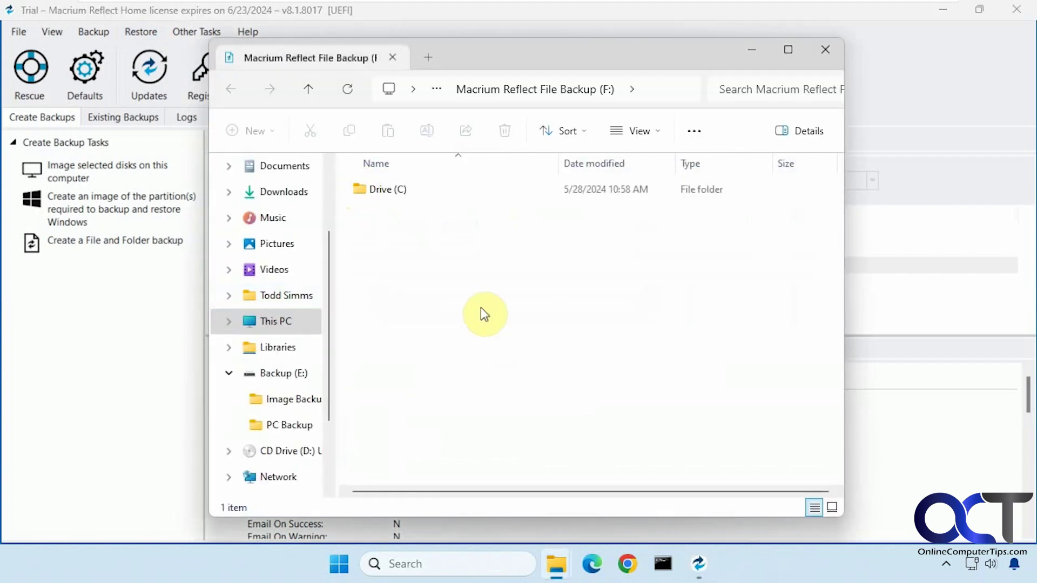
Open the mounted backup drive F: and browse to Drive (C) > Users > user > Pictures > Hawaii
{"action": "left_click", "coordinate": [276, 322]}
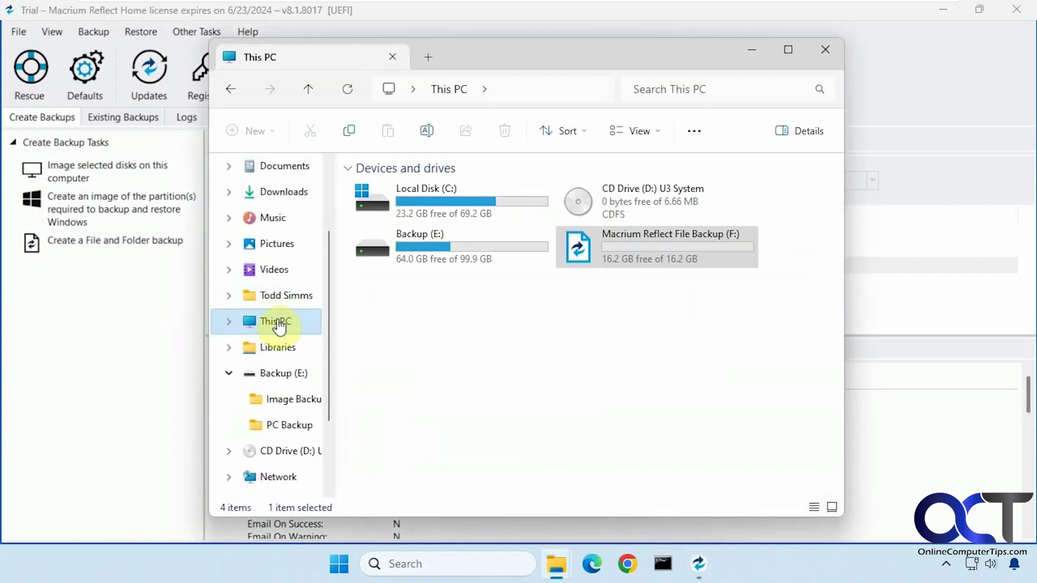
{"action": "left_click", "coordinate": [652, 265]}
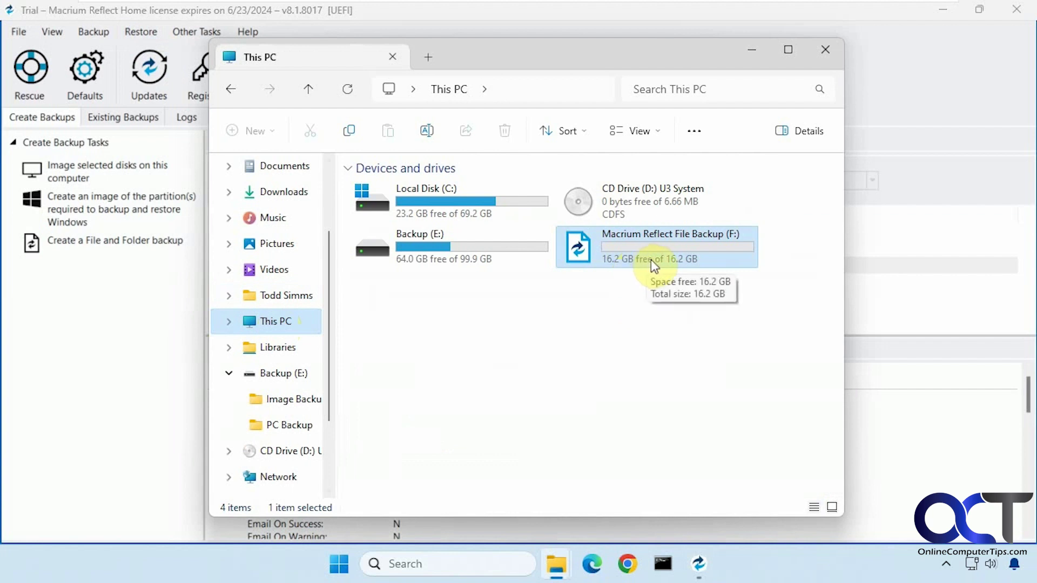
{"action": "double_click", "coordinate": [666, 255]}
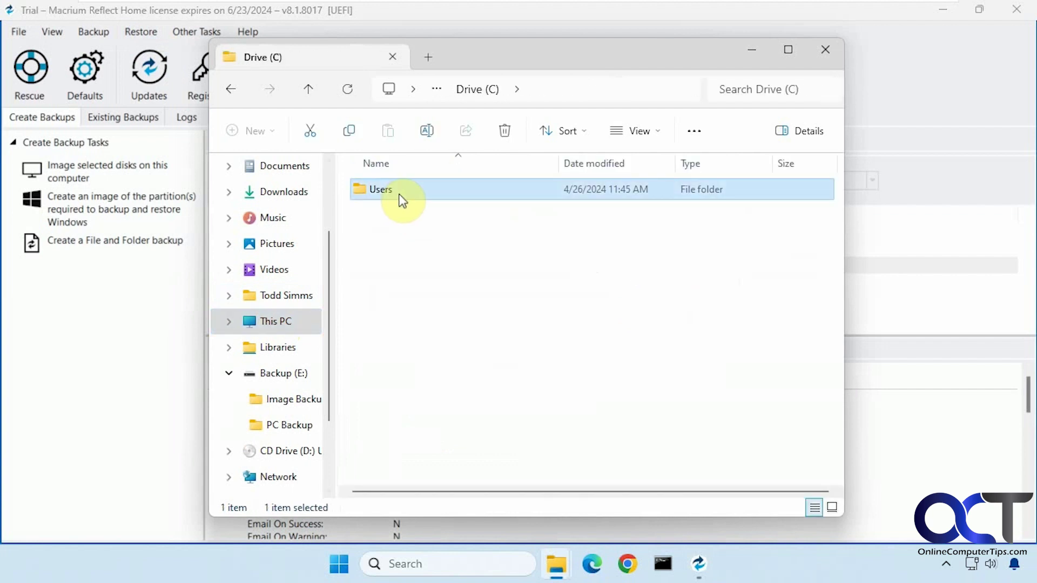
{"action": "double_click", "coordinate": [399, 194]}
{"action": "double_click", "coordinate": [399, 195]}
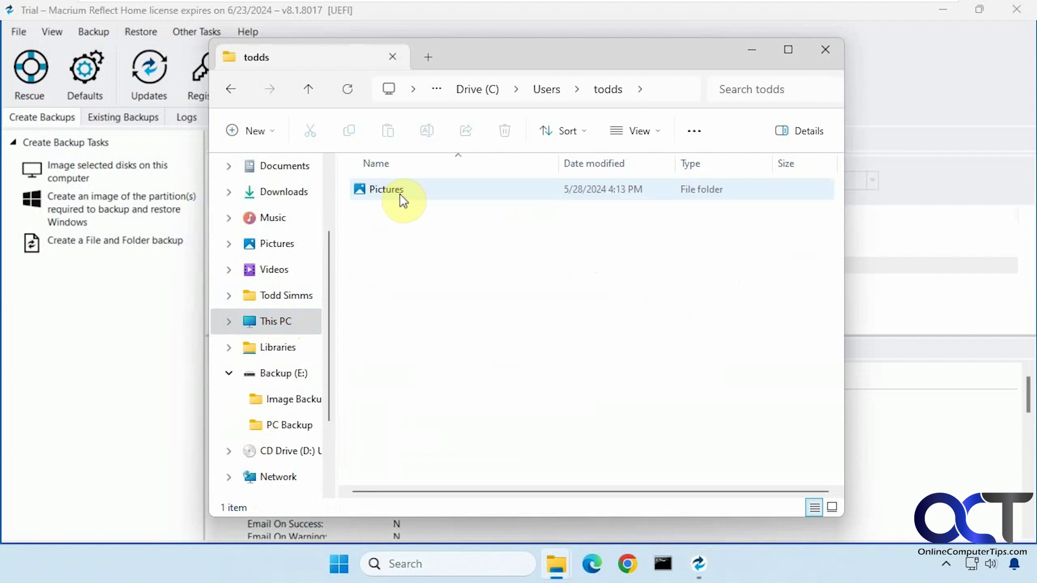
{"action": "double_click", "coordinate": [408, 195]}
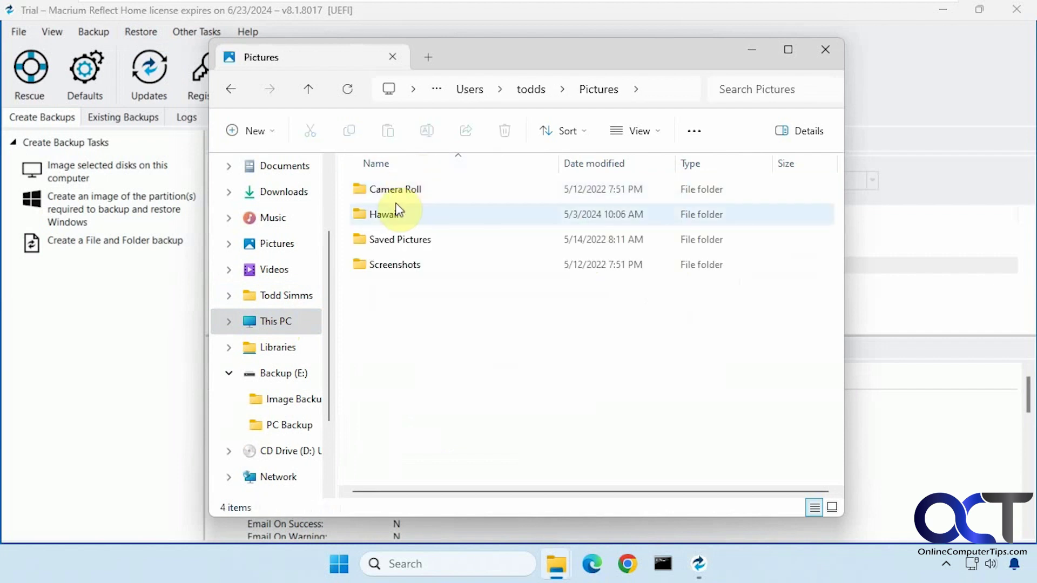
{"action": "double_click", "coordinate": [398, 212]}
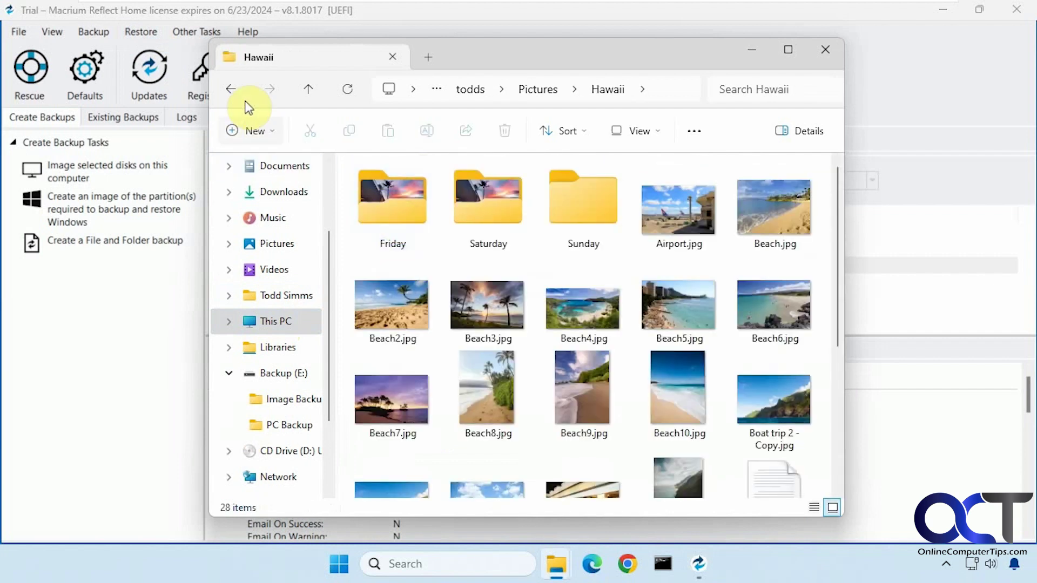
{"action": "left_click", "coordinate": [233, 91]}
{"action": "left_click", "coordinate": [232, 92]}
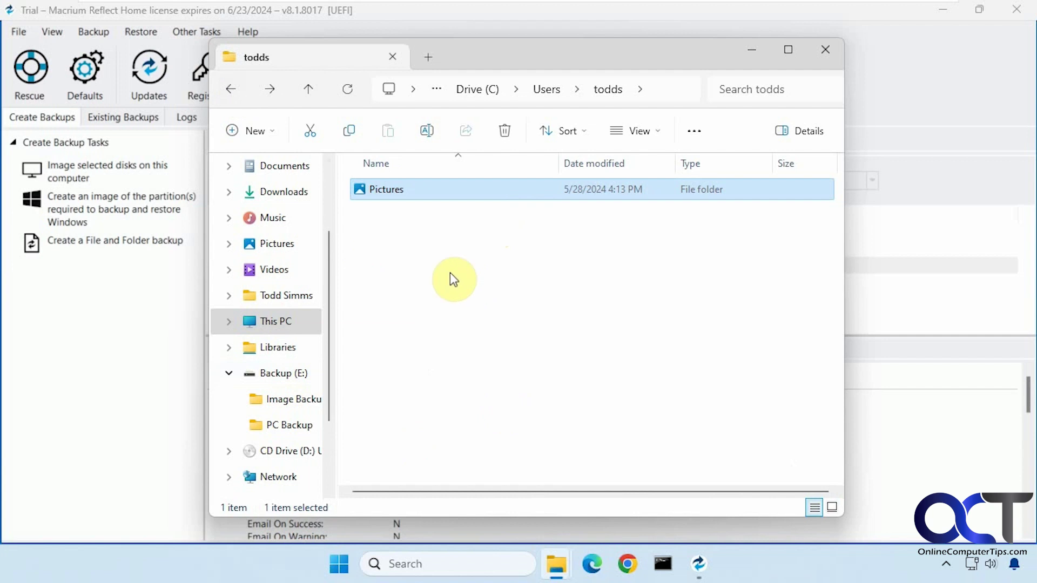
{"action": "double_click", "coordinate": [405, 192]}
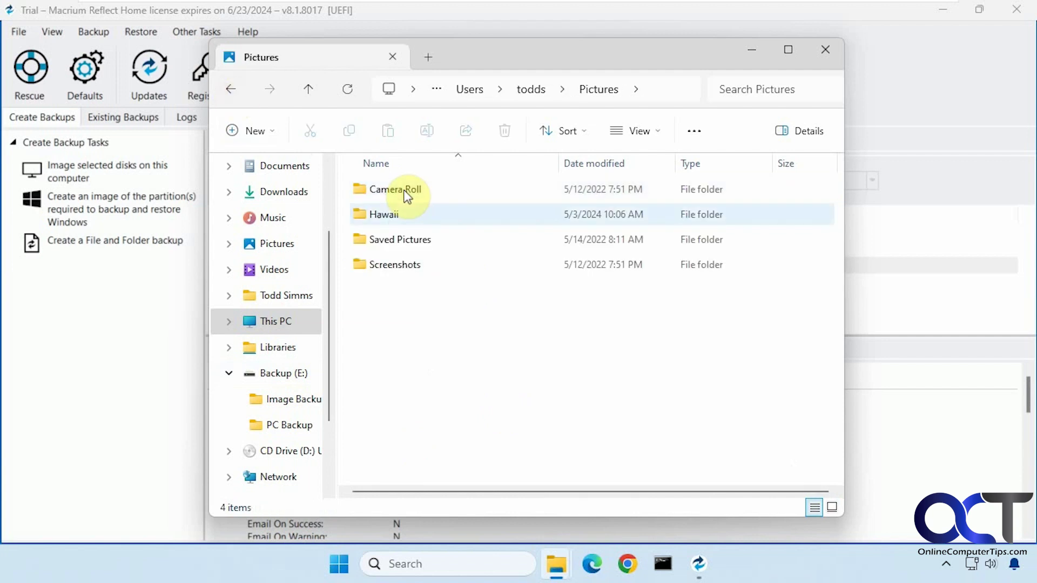
{"action": "double_click", "coordinate": [396, 217]}
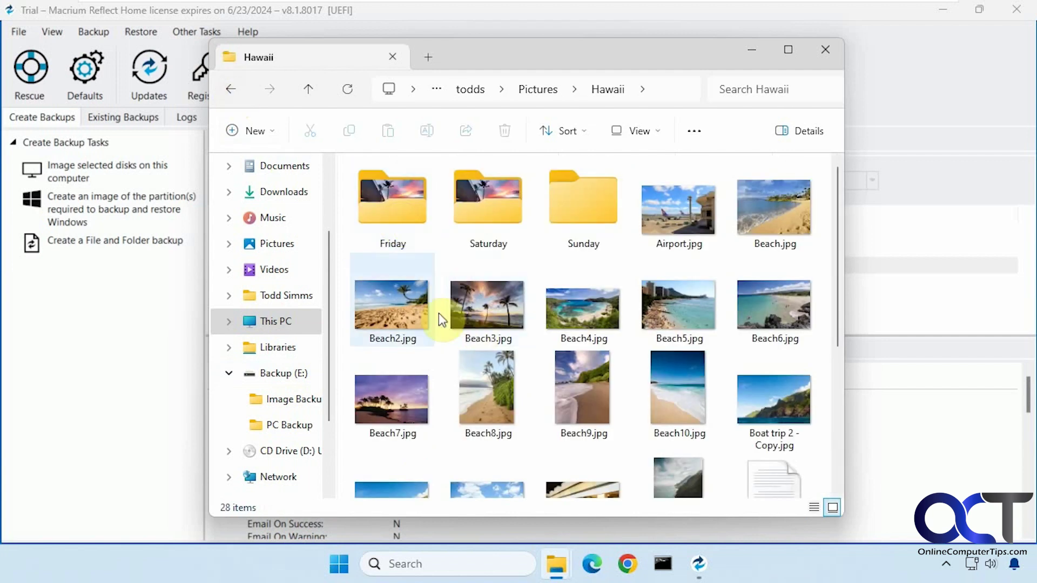
Copy Beach2.jpg from the backup's Hawaii folder and paste it onto the desktop
{"action": "left_click", "coordinate": [417, 308]}
{"action": "right_click", "coordinate": [416, 309]}
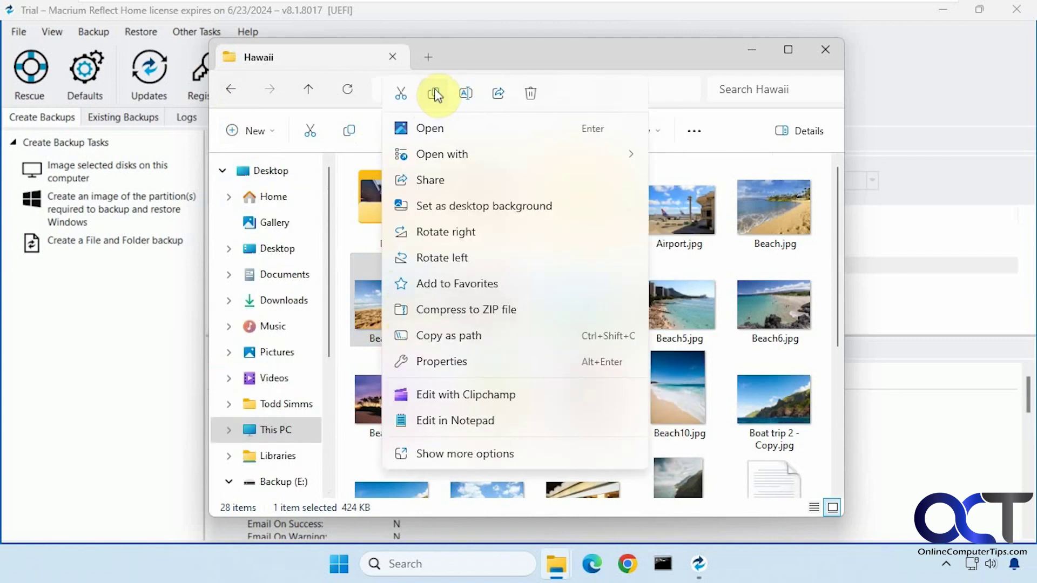
{"action": "left_click", "coordinate": [435, 94]}
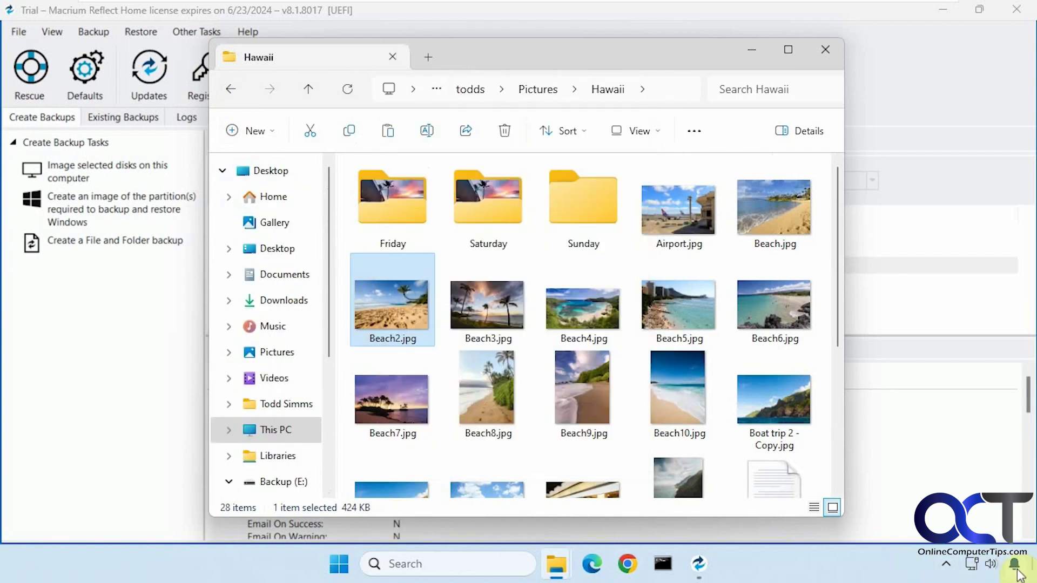
{"action": "left_click", "coordinate": [1033, 573]}
{"action": "right_click", "coordinate": [133, 207]}
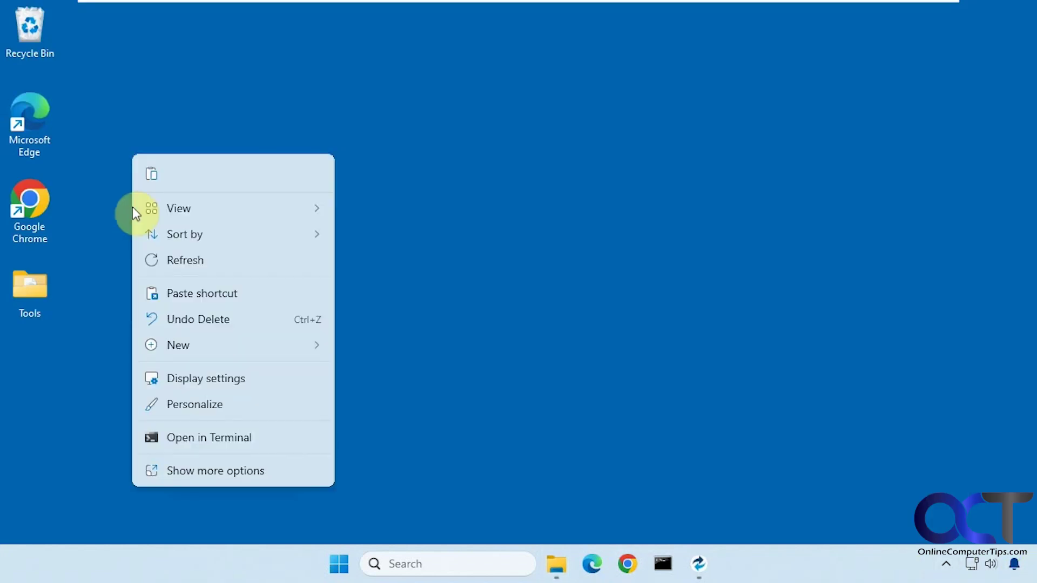
{"action": "left_click", "coordinate": [152, 172]}
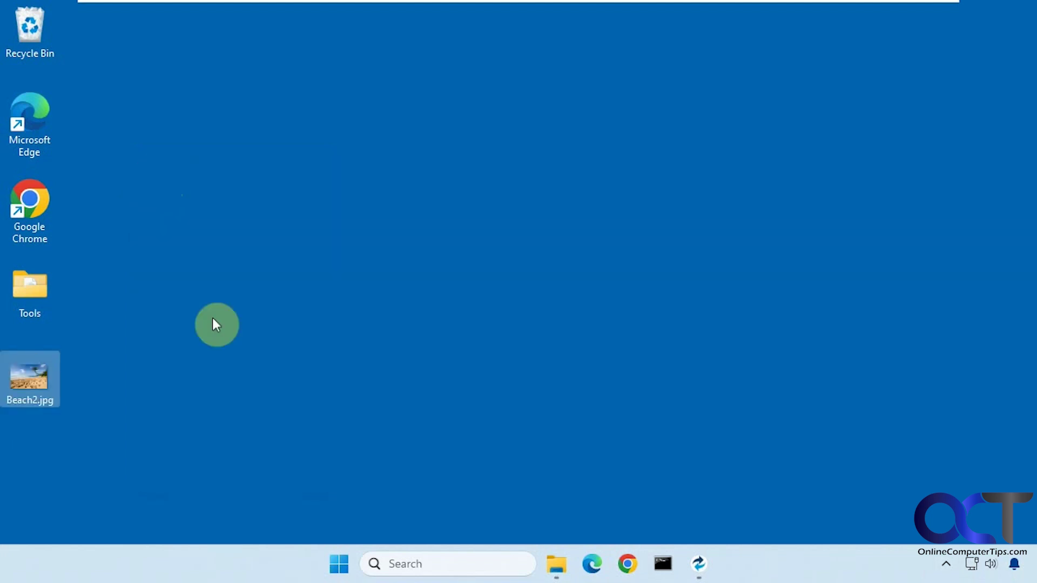
{"action": "left_click", "coordinate": [216, 323]}
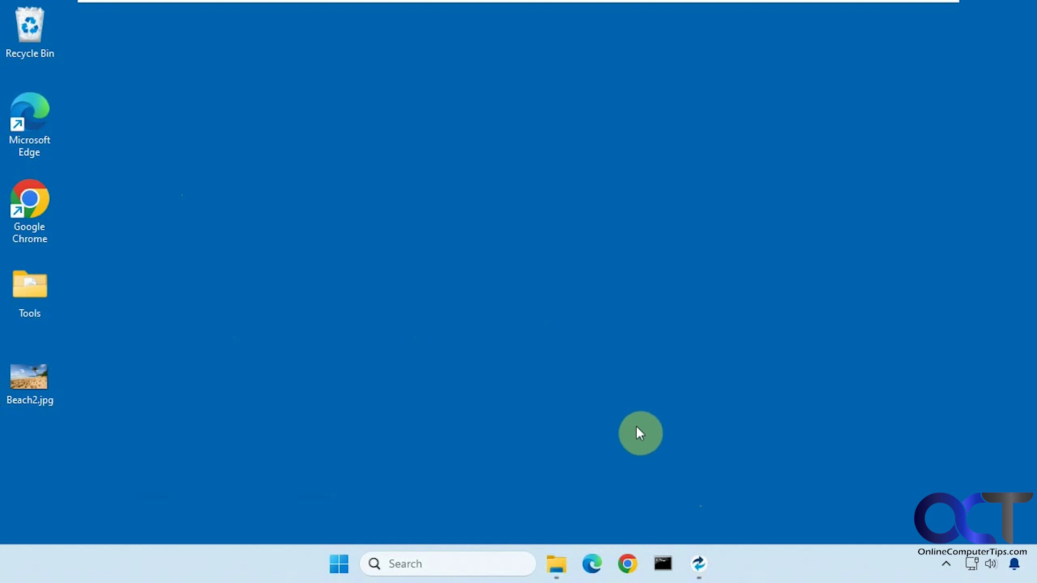
{"action": "left_click", "coordinate": [699, 564]}
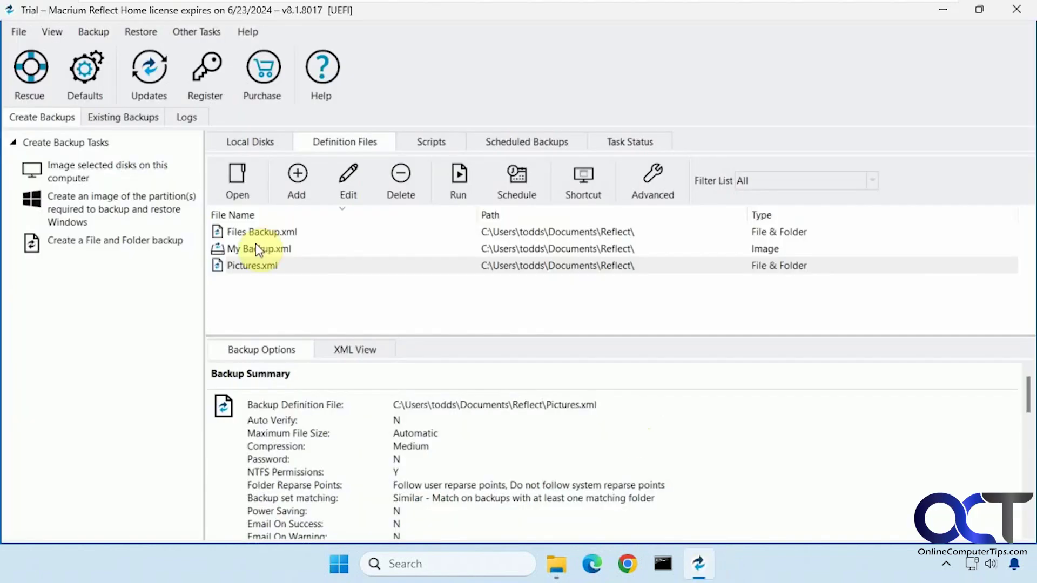
Show the Existing Backups list with the Pictures (24.1 MB) and MyFiles (9.80 GB) backups
{"action": "left_click", "coordinate": [134, 118]}
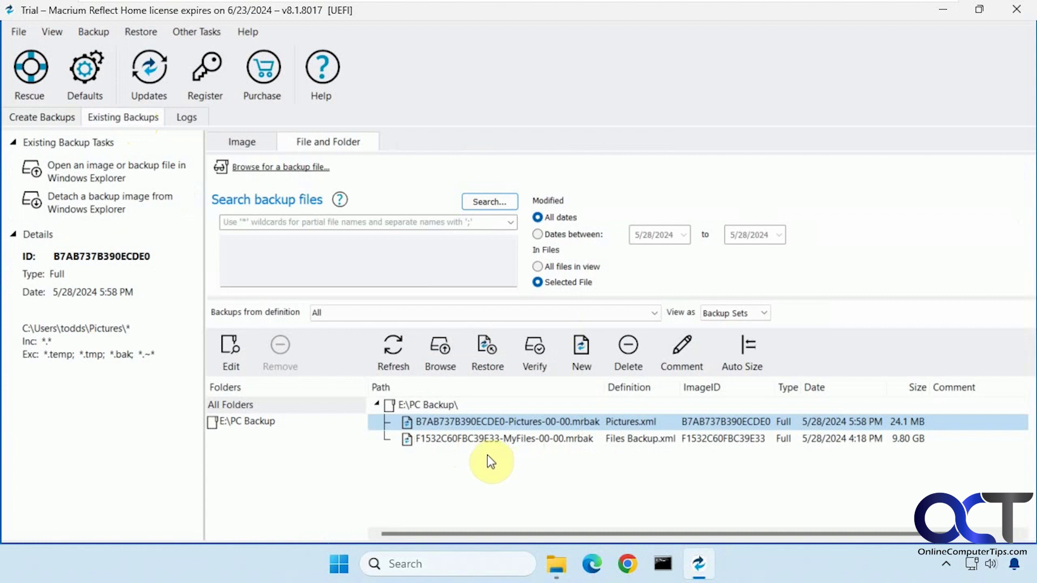
Start a restore from the Pictures backup and tick only the Screenshots folder
{"action": "left_click", "coordinate": [488, 357]}
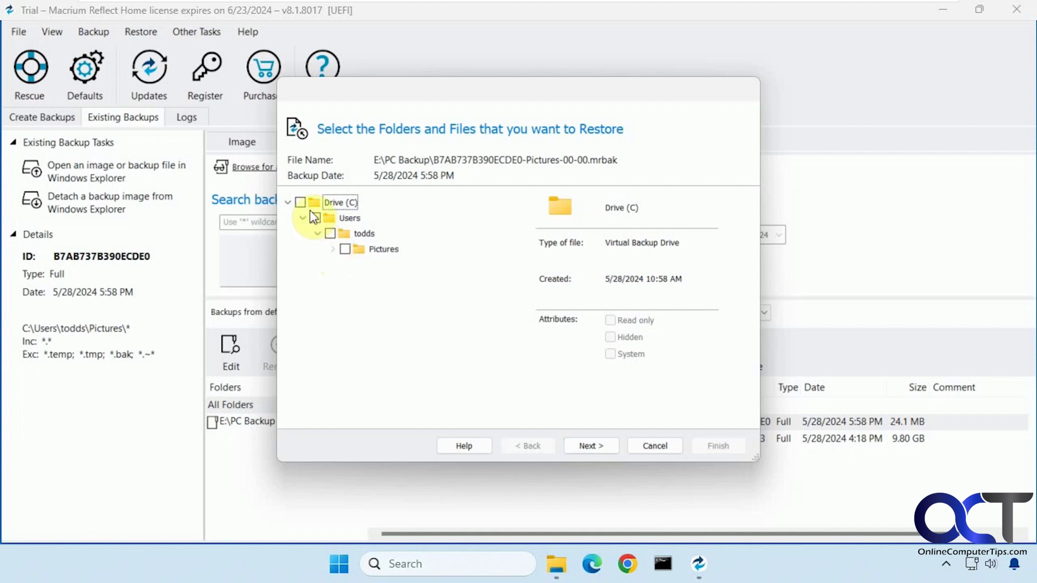
{"action": "left_click", "coordinate": [332, 249]}
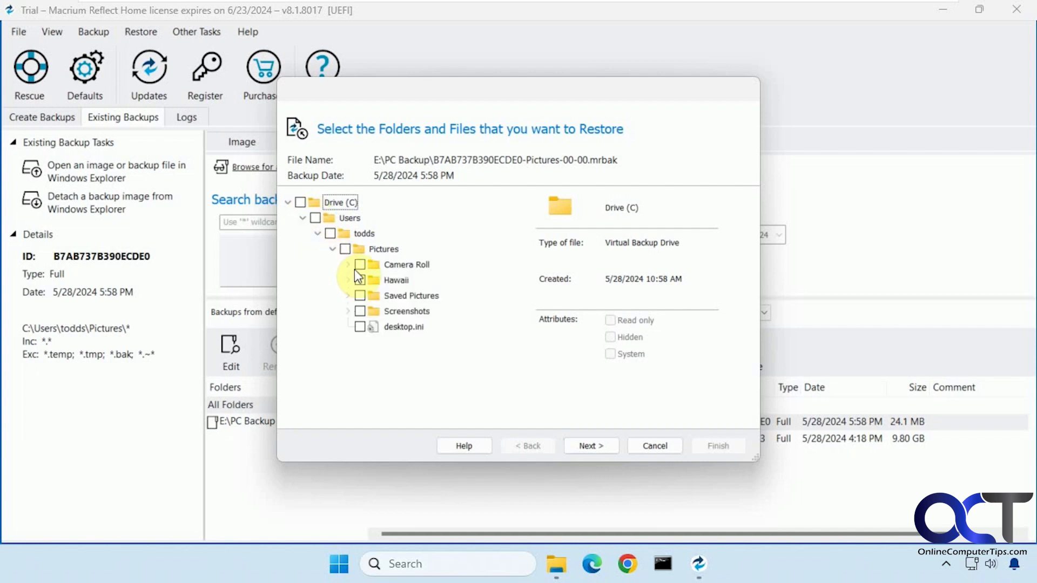
{"action": "left_click", "coordinate": [360, 311]}
{"action": "left_click", "coordinate": [588, 446]}
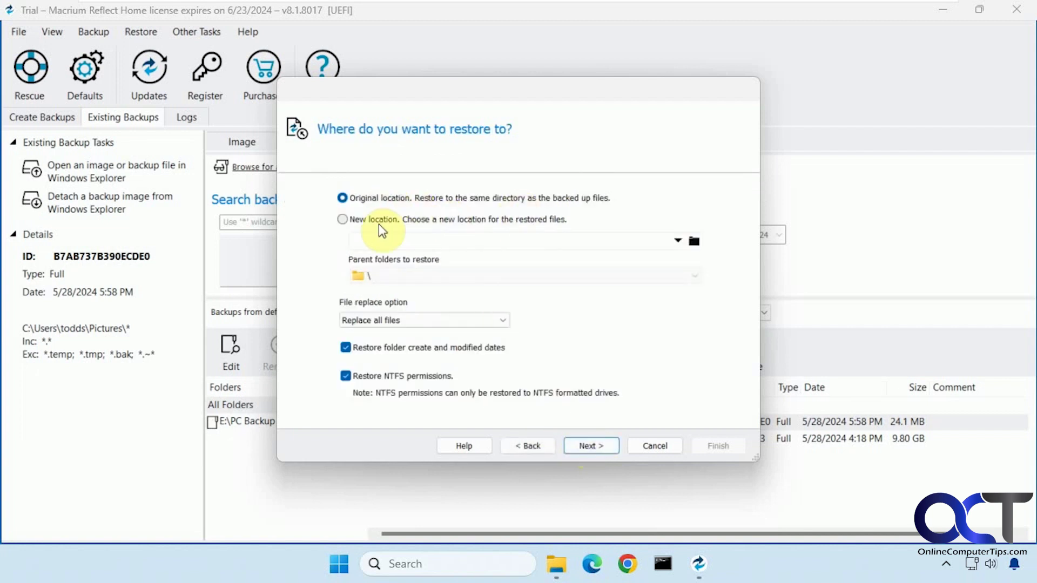
Restore to the original location with Replace all files, then dismiss the completion messages
{"action": "left_click", "coordinate": [425, 322]}
{"action": "left_click", "coordinate": [421, 319]}
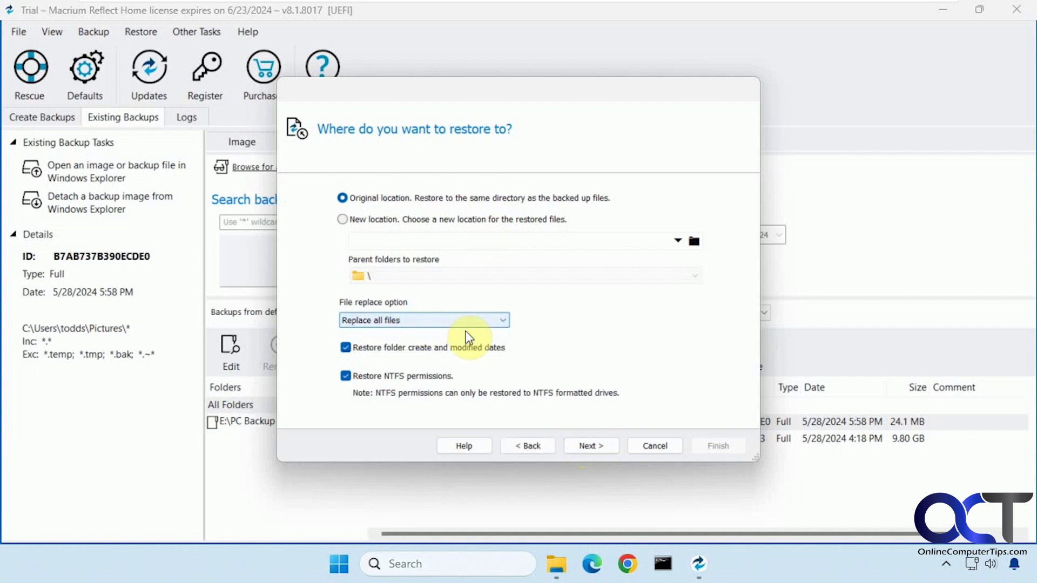
{"action": "left_click", "coordinate": [592, 449]}
{"action": "left_click", "coordinate": [703, 449]}
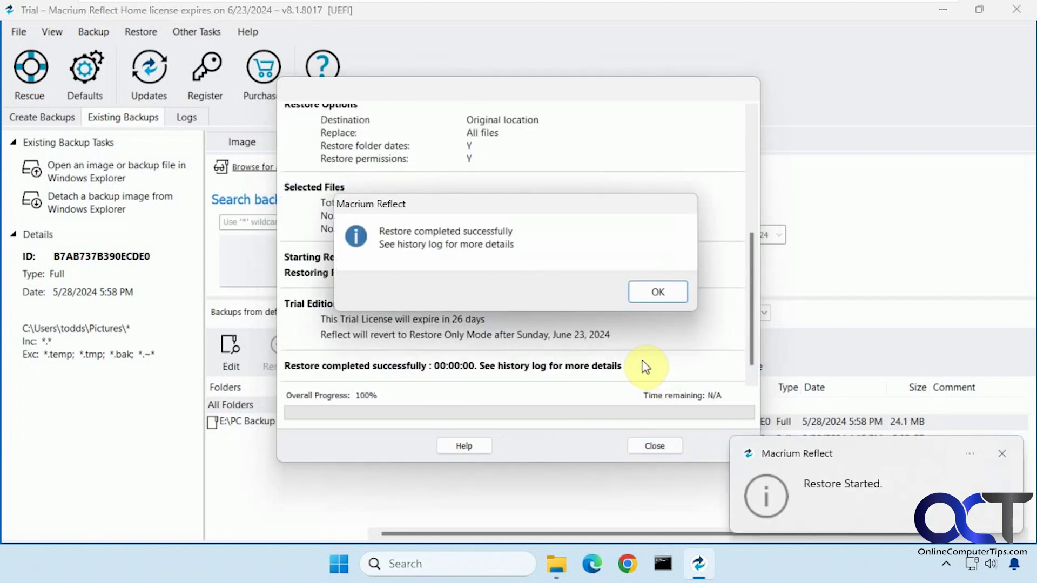
{"action": "left_click", "coordinate": [654, 292]}
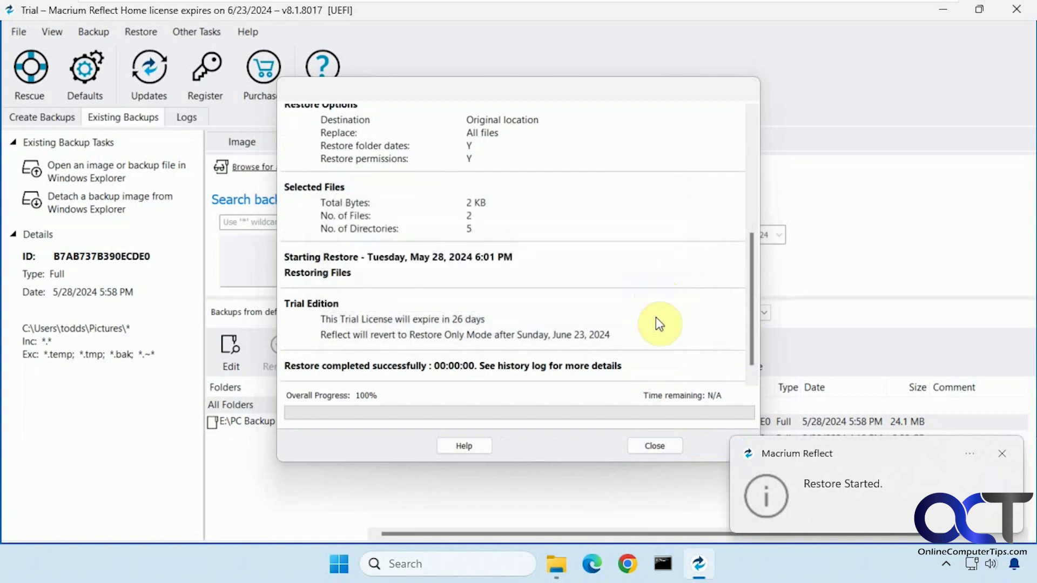
{"action": "left_click", "coordinate": [655, 448]}
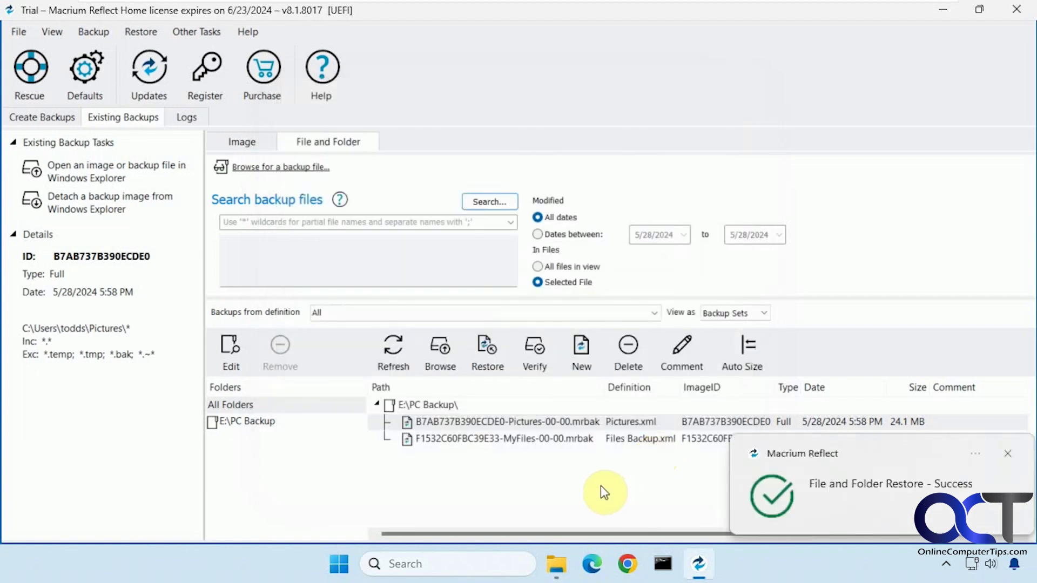
{"action": "left_click", "coordinate": [1008, 453]}
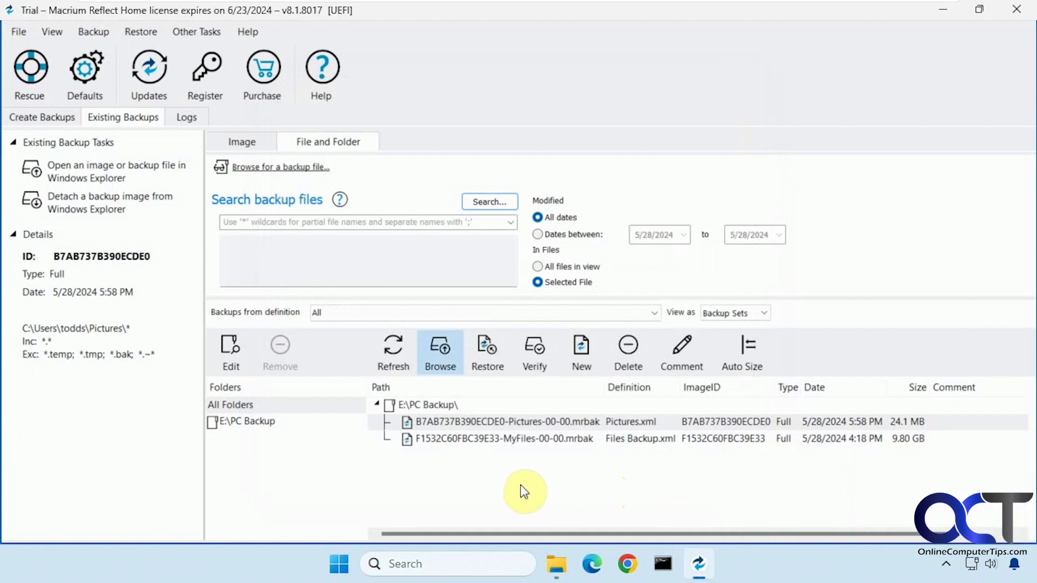
{"action": "left_click", "coordinate": [190, 120]}
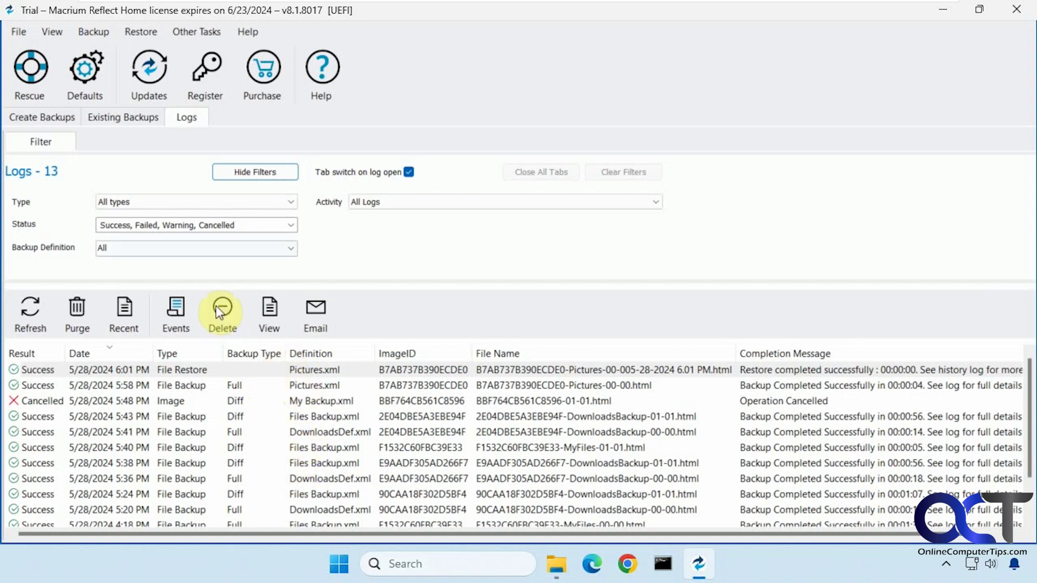
{"action": "left_click", "coordinate": [125, 119]}
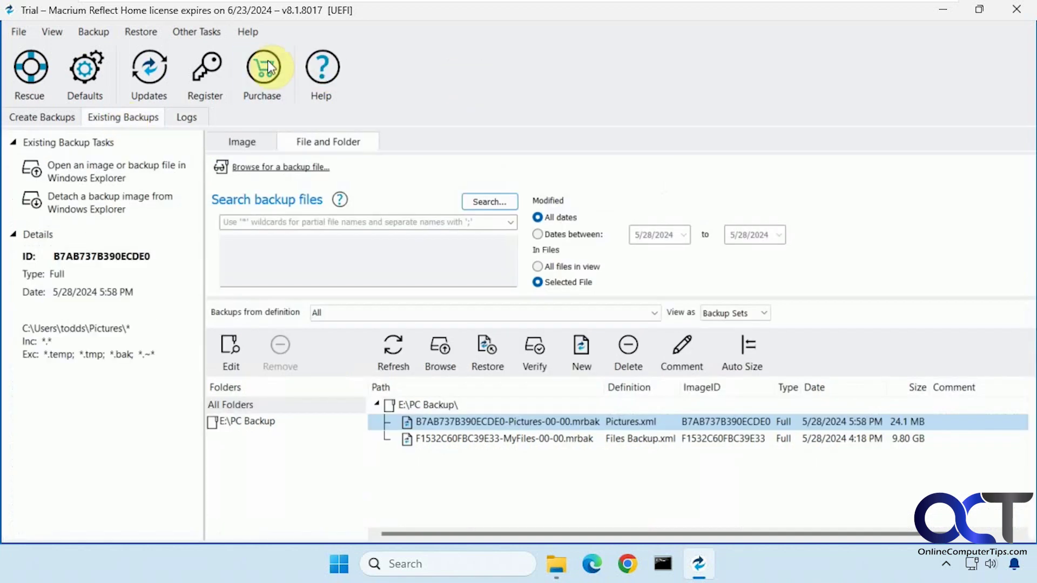
{"action": "left_click", "coordinate": [212, 34]}
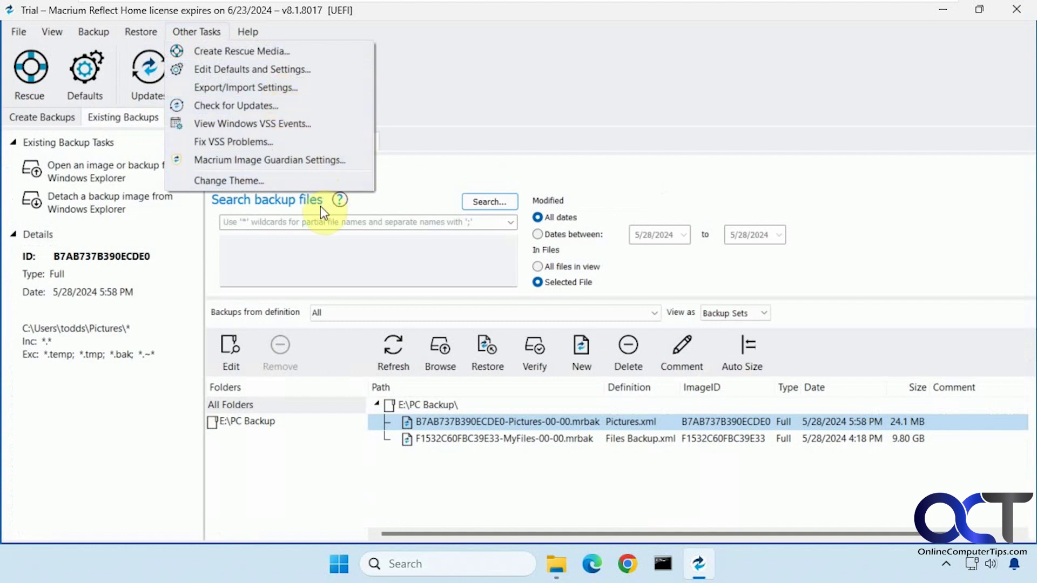
{"action": "left_click", "coordinate": [491, 76]}
{"action": "left_click", "coordinate": [92, 32]}
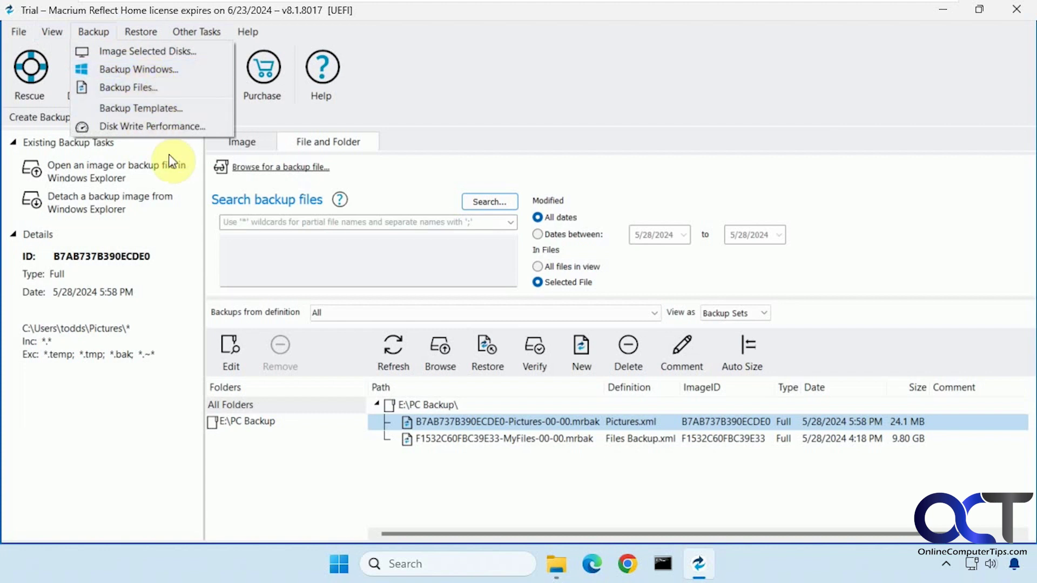
{"action": "left_click", "coordinate": [486, 102]}
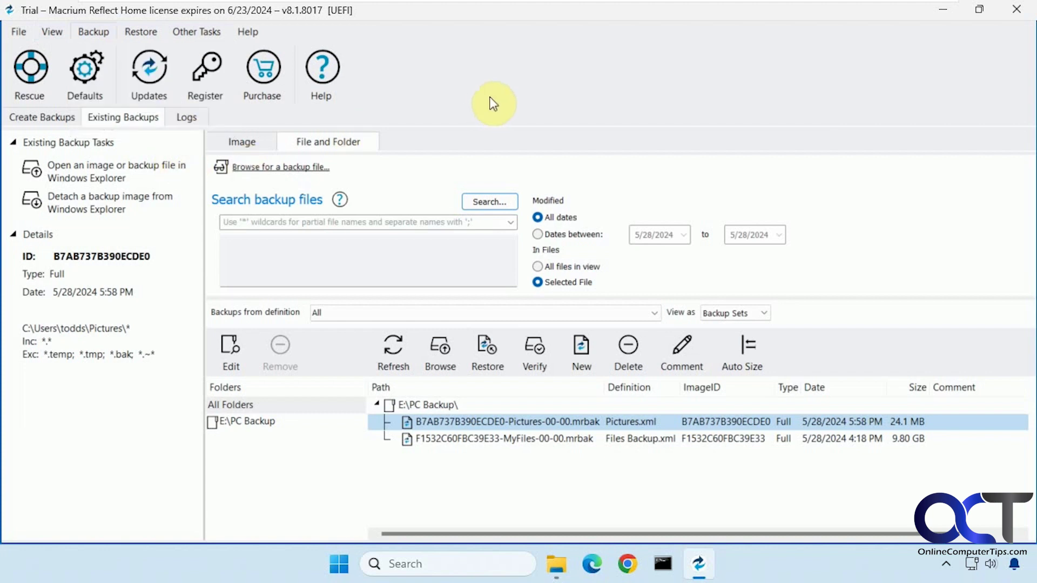